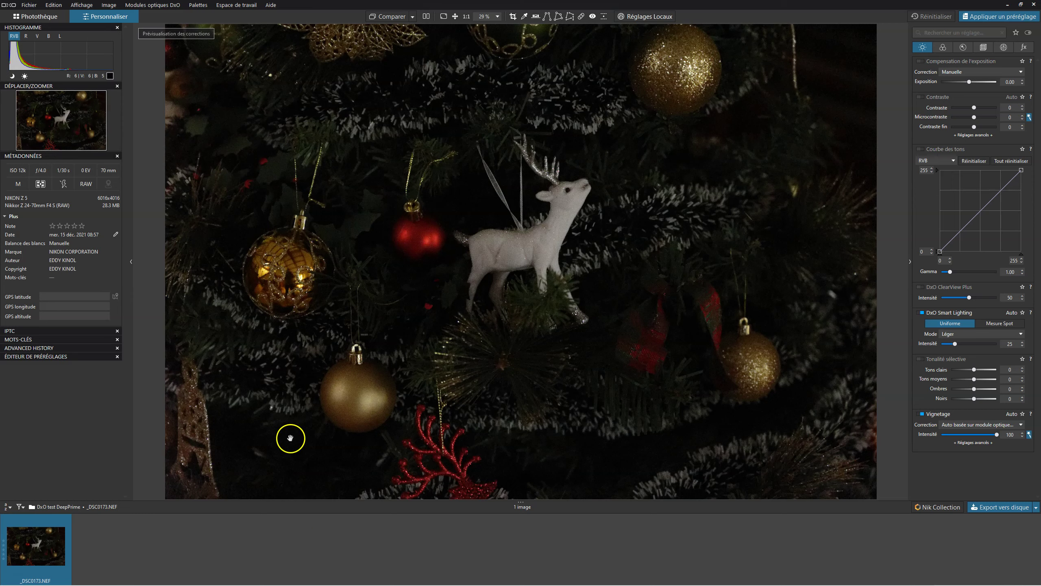
Check the Christmas tree photo's image properties from its thumbnail menu.
mouse_move(36, 546)
right_click(36, 532)
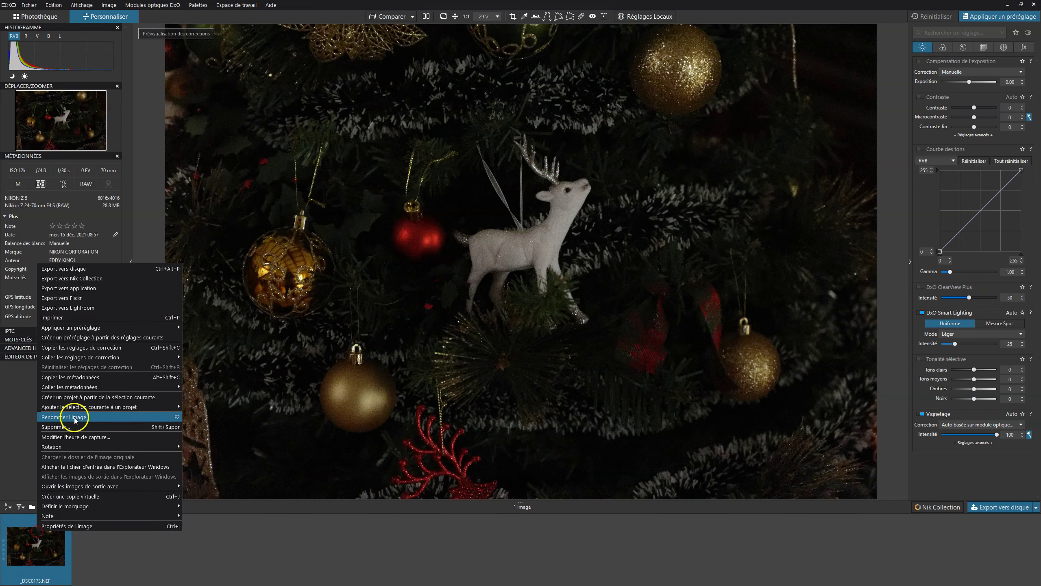
click(105, 525)
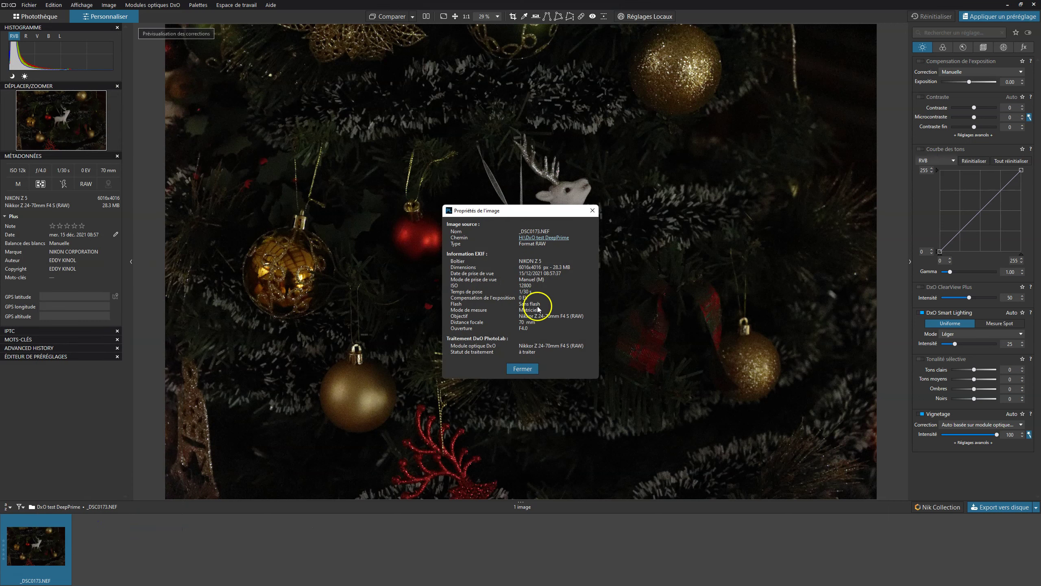
click(593, 211)
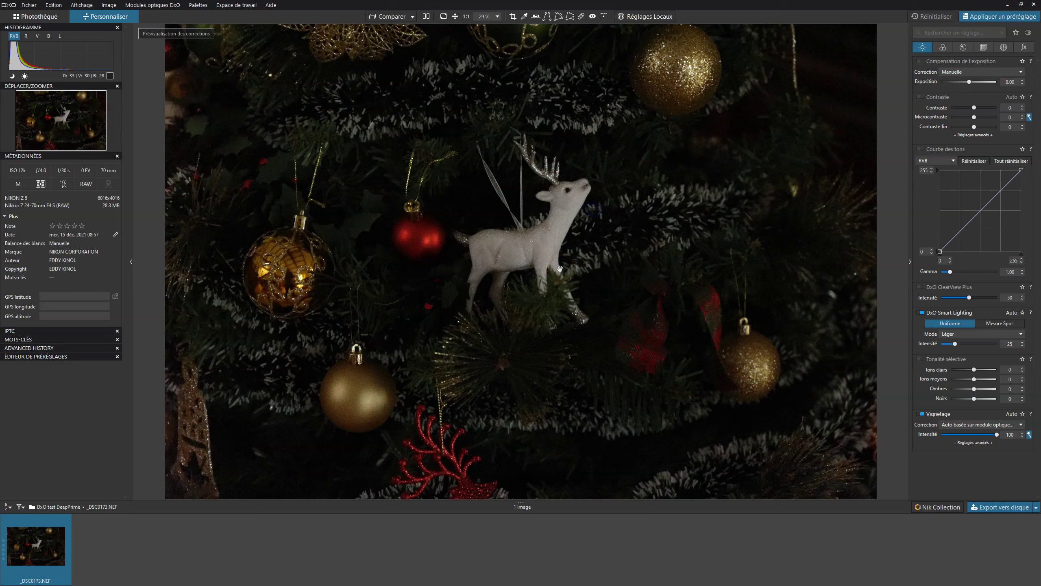
click(562, 279)
Compare the photo with and without corrections, then return to the light corrections.
click(391, 16)
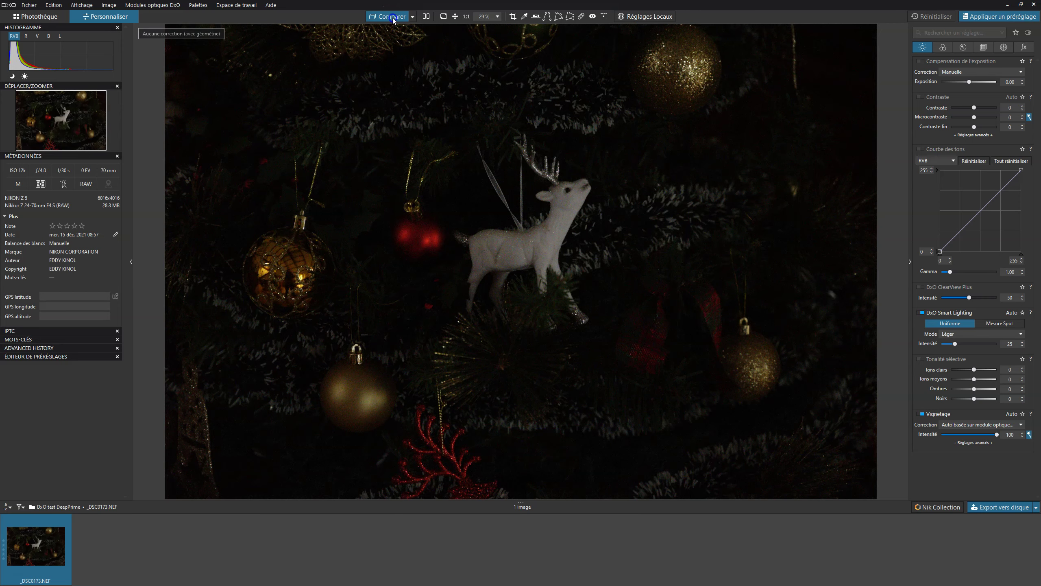
click(393, 19)
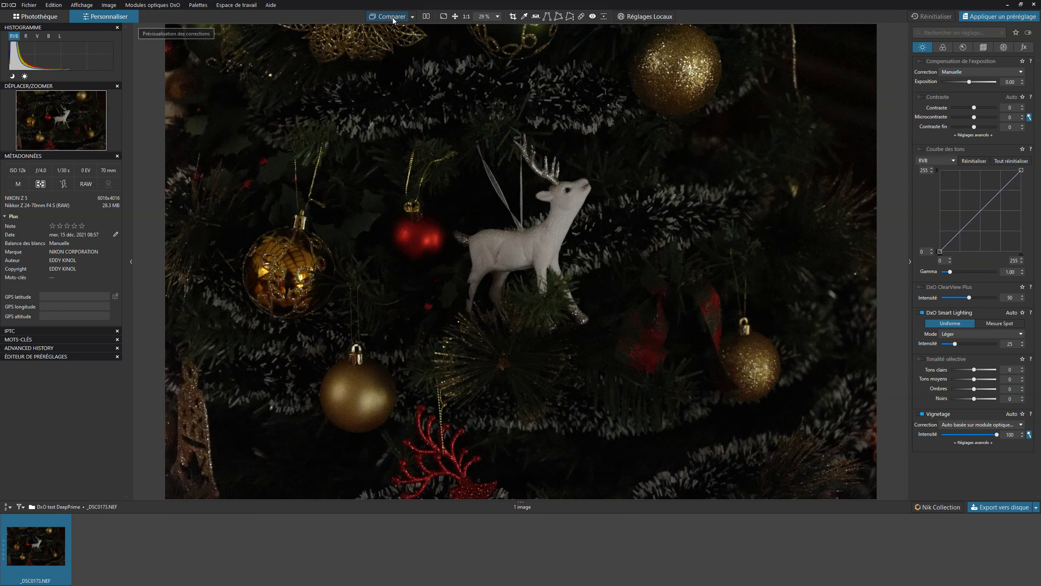
click(393, 18)
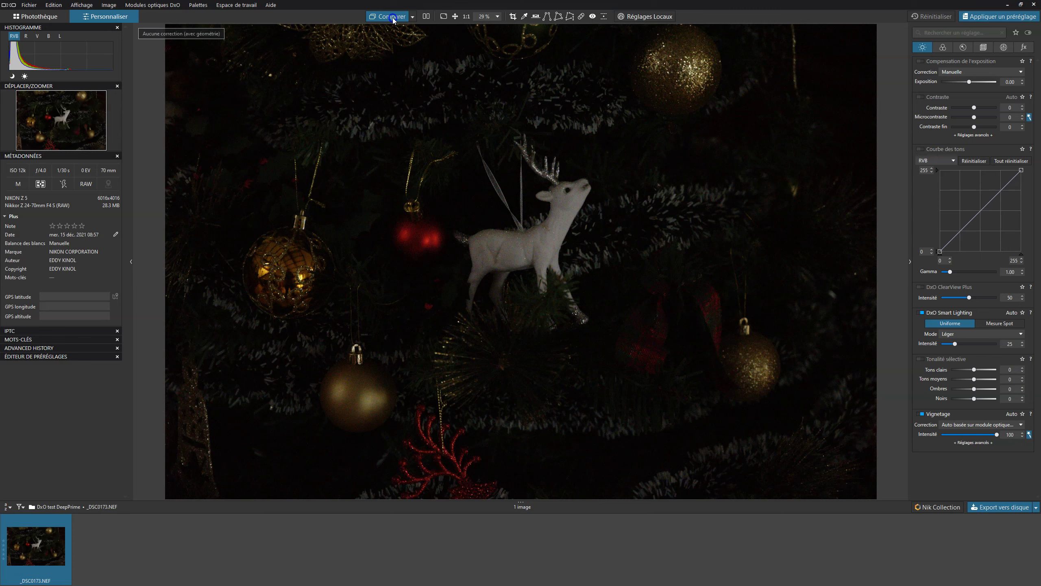
click(392, 19)
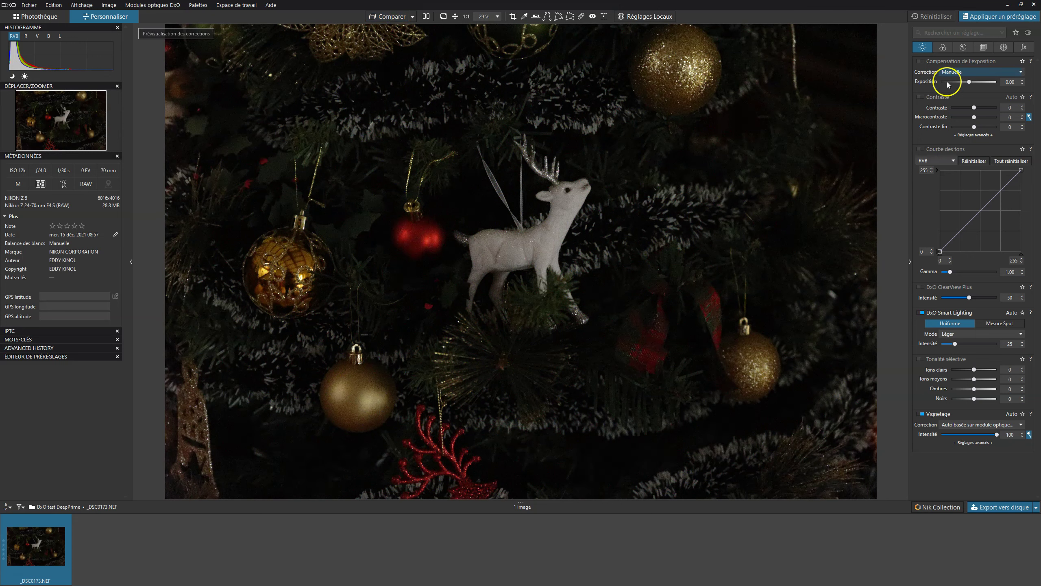
click(963, 48)
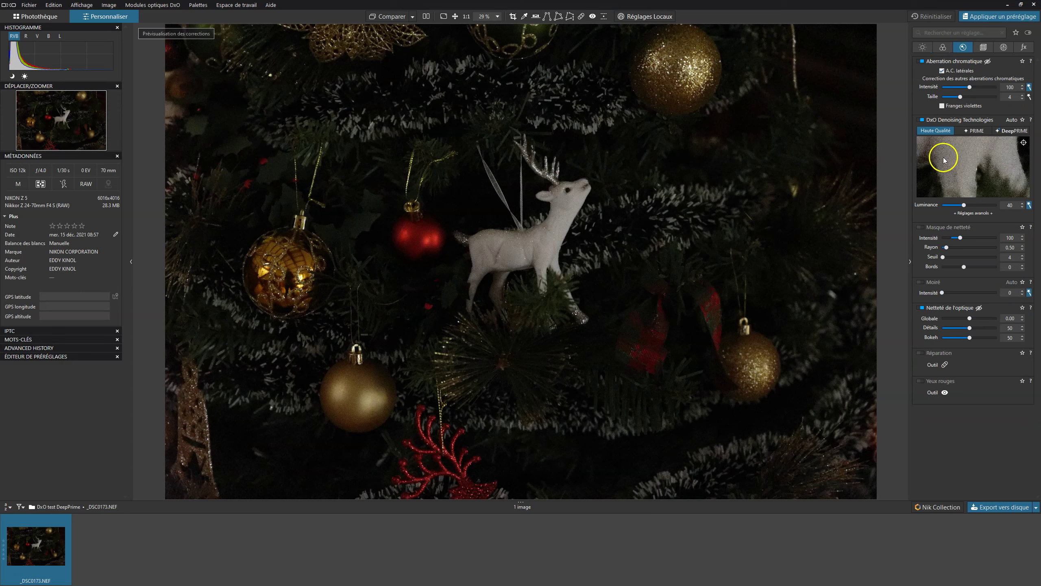
click(921, 48)
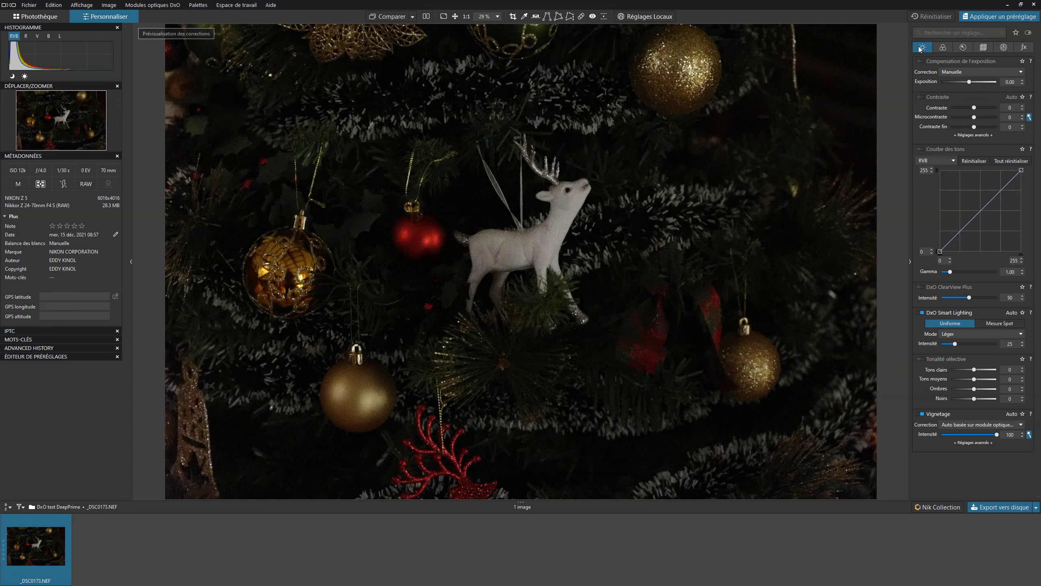
Raise the exposure slider to +2.00 EV.
click(969, 82)
drag(969, 83, 983, 80)
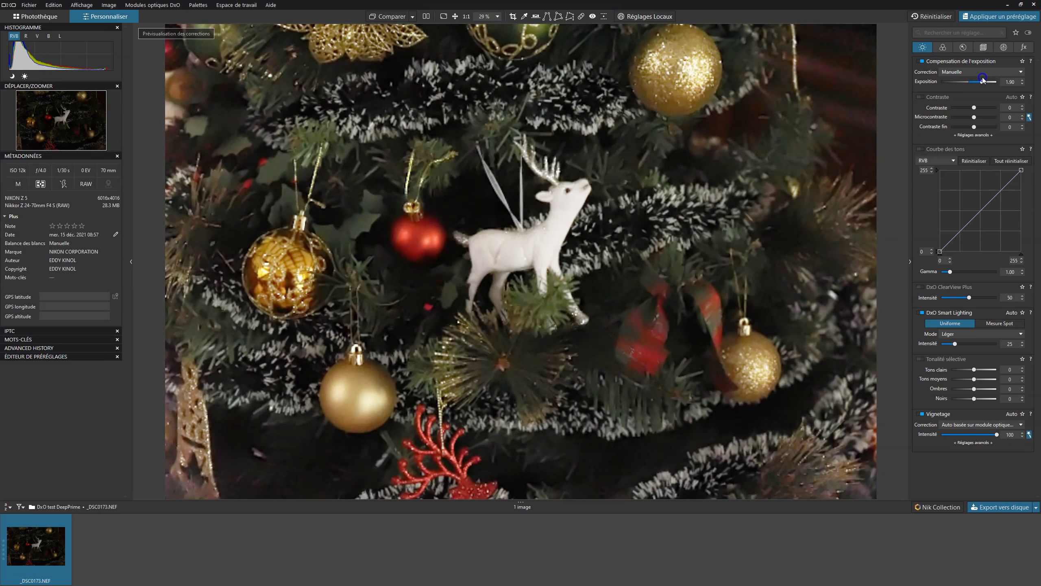
double_click(1012, 82)
click(1014, 82)
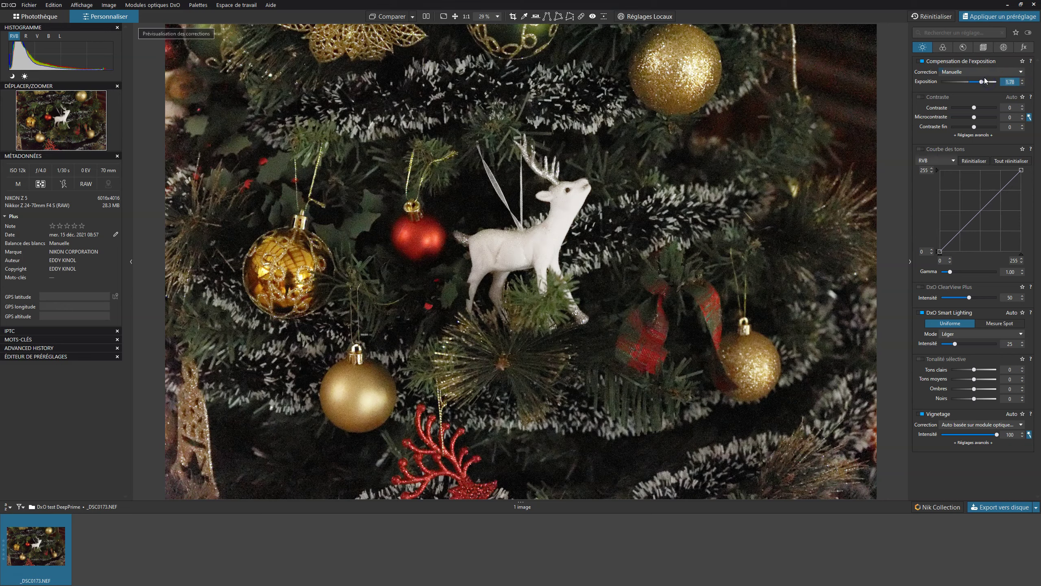
text(2)
key(Return)
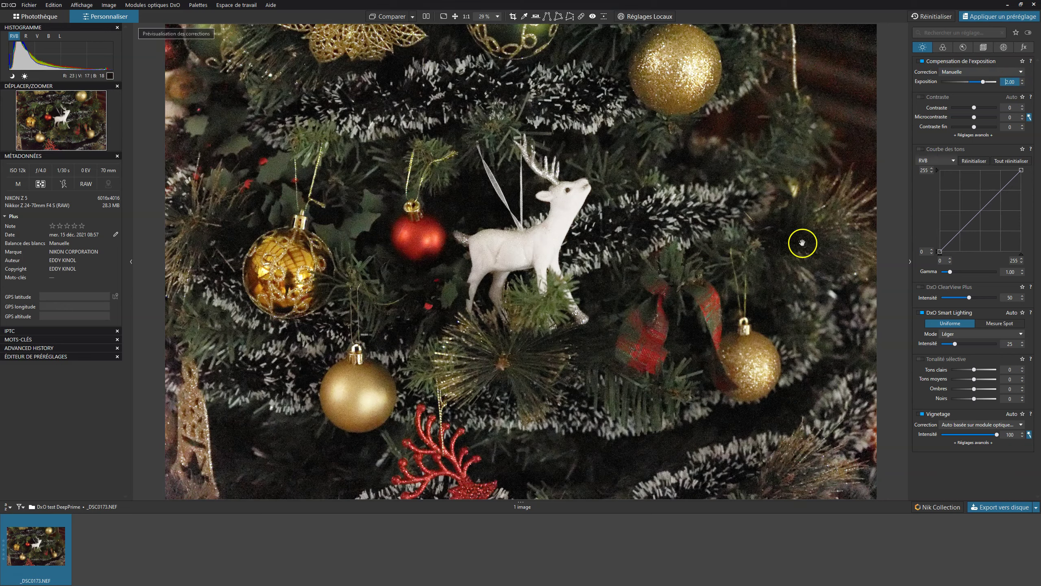
Show the Détail palette with DxO Denoising Technologies on Haute Qualité, luminance 40.
click(438, 328)
click(704, 239)
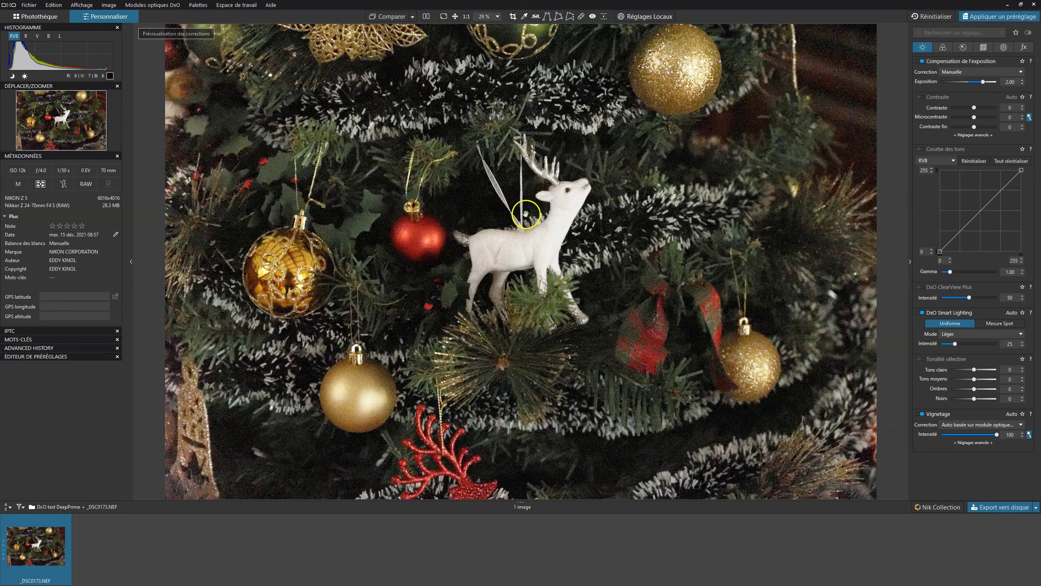
click(962, 47)
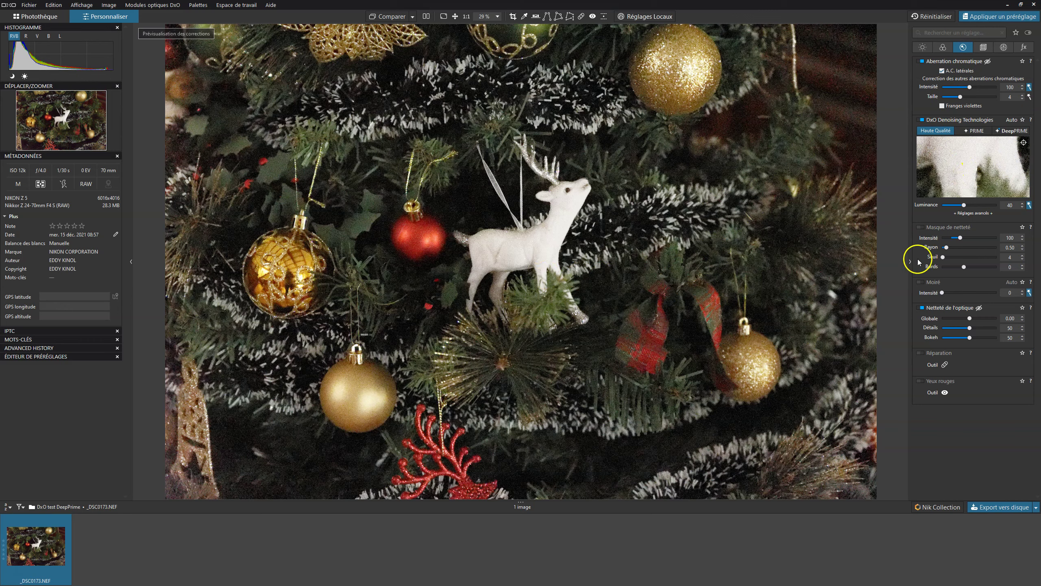
Disable DxO Denoising Technologies and inspect the reindeer's noise at 100%, then fit back.
click(921, 120)
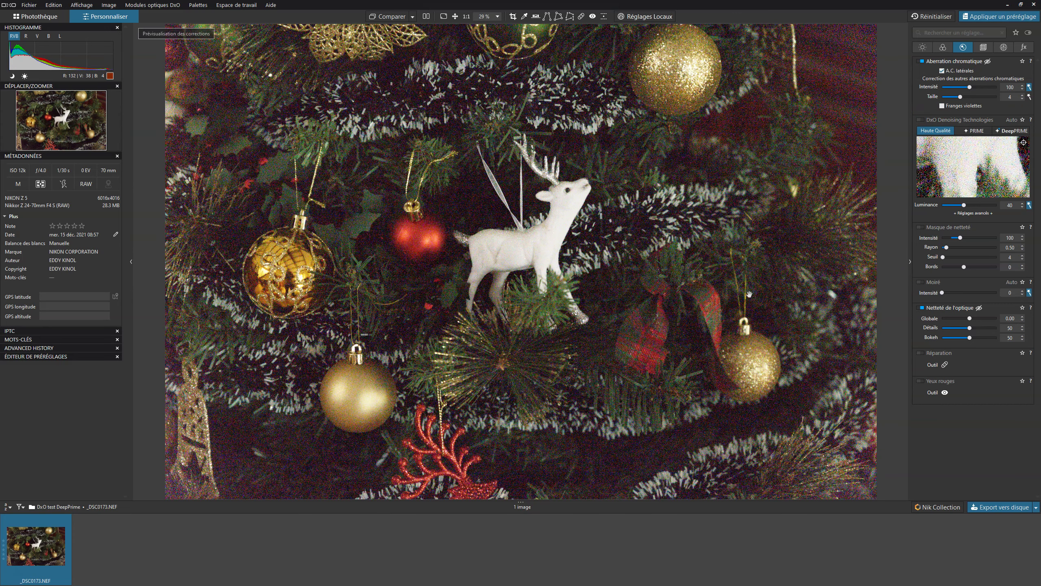
click(508, 224)
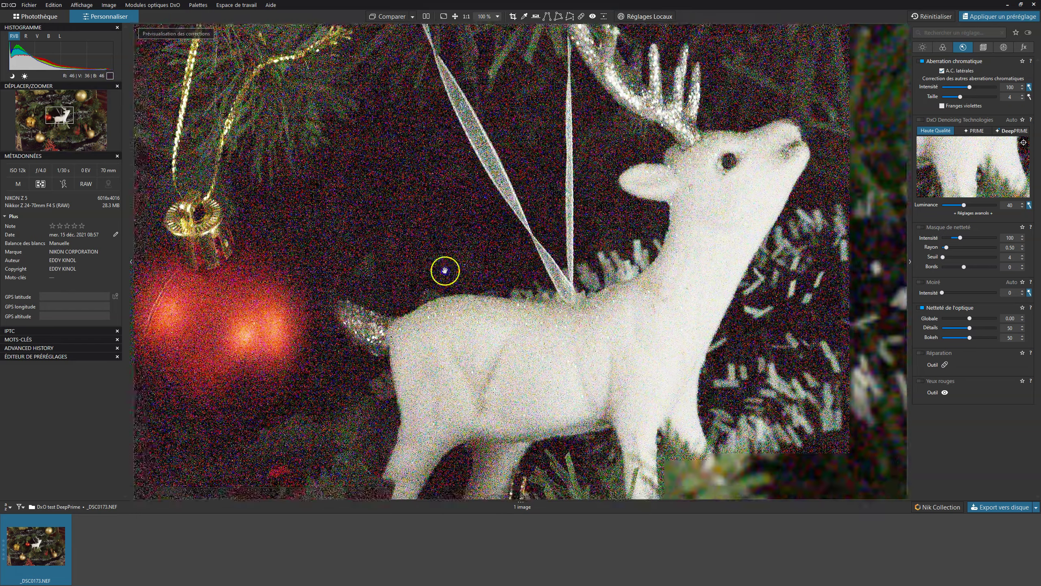
click(445, 271)
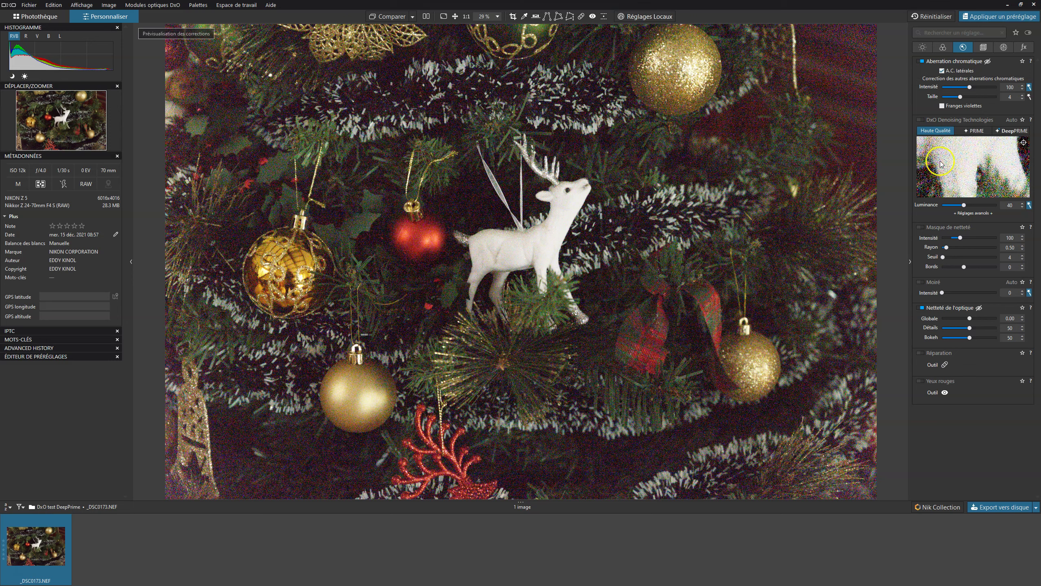
Re-enable DxO Denoising Technologies in PRIME mode with Réglages avancés expanded.
drag(918, 128, 953, 140)
click(920, 120)
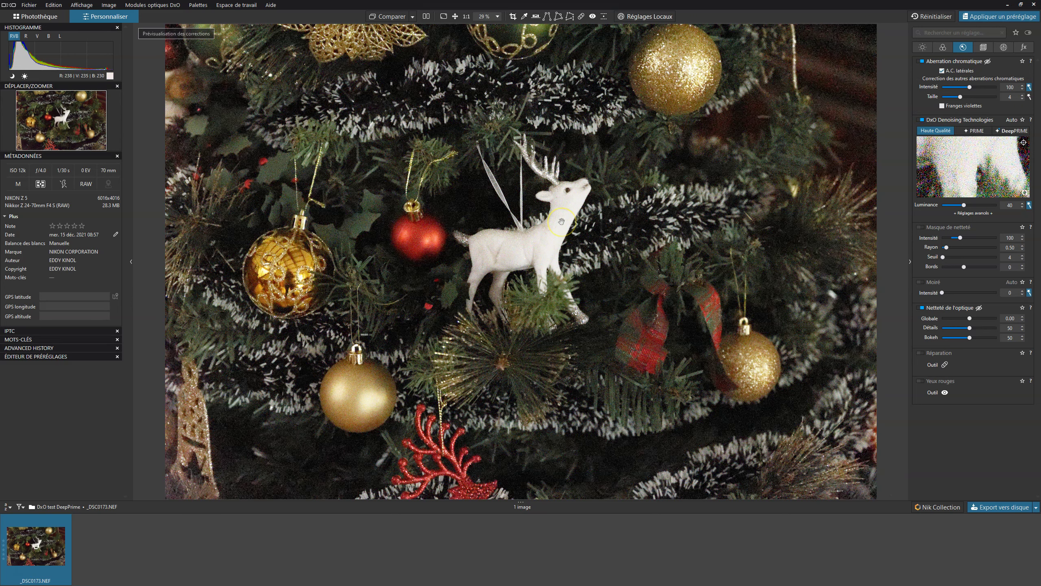
drag(375, 303, 406, 159)
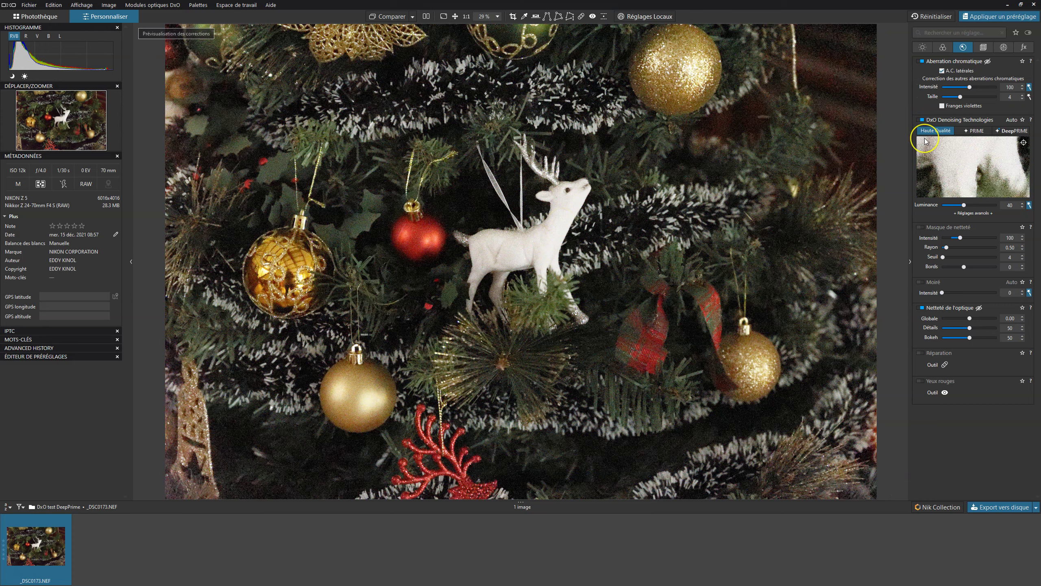
click(976, 213)
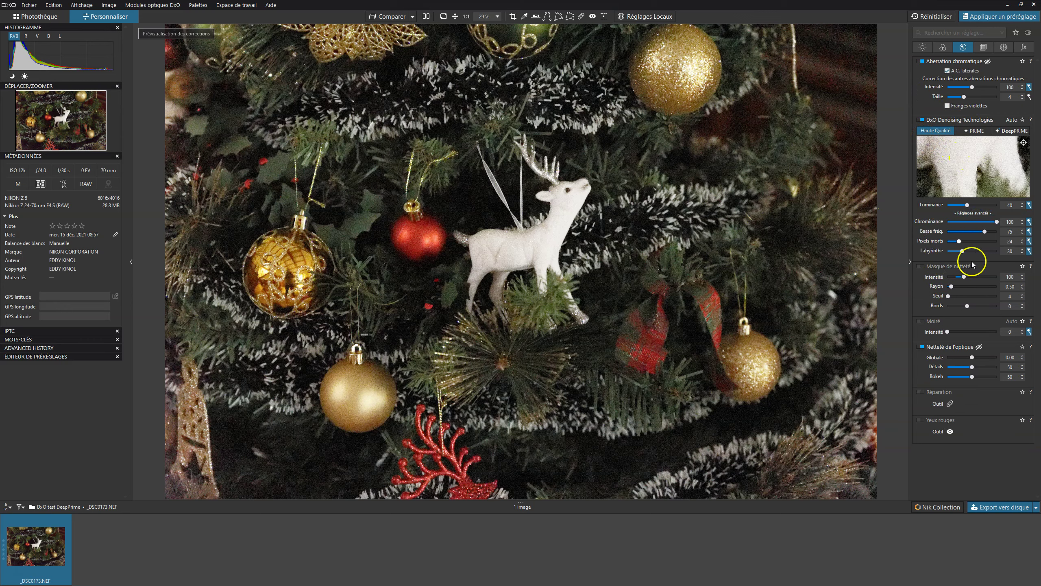
click(973, 132)
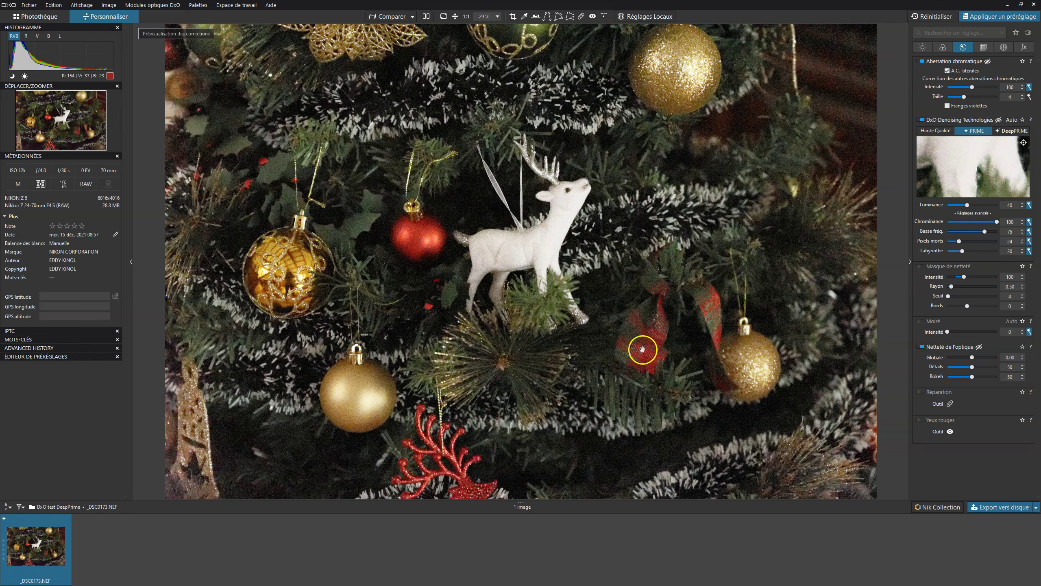
Recentre the denoising preview on the gold bauble and compare it with the noisy original.
click(972, 168)
click(1024, 143)
click(664, 85)
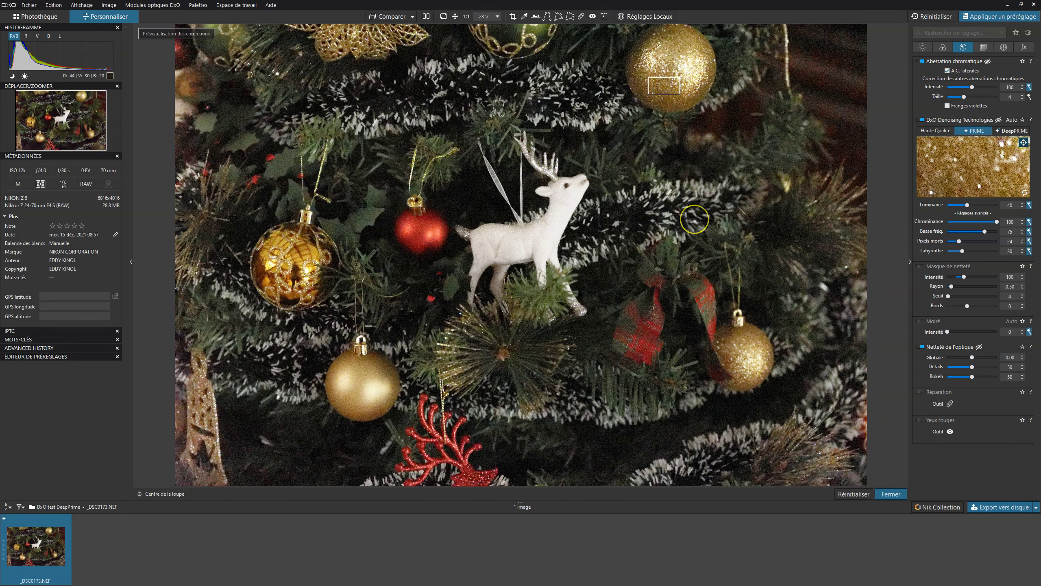
click(984, 166)
Switch denoising to DeepPRIME and toggle its preview against the noisy original.
click(1013, 131)
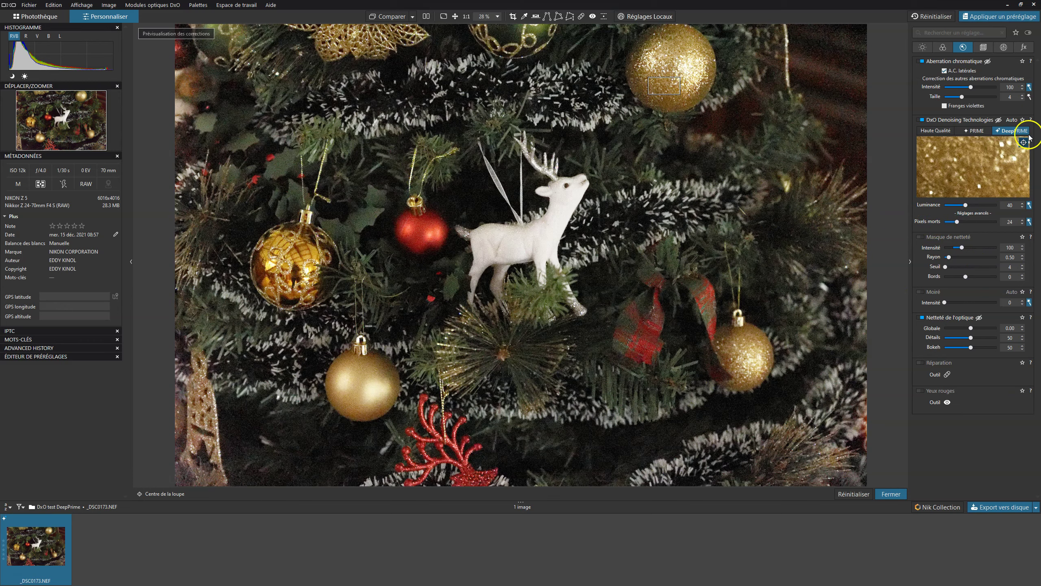
click(986, 162)
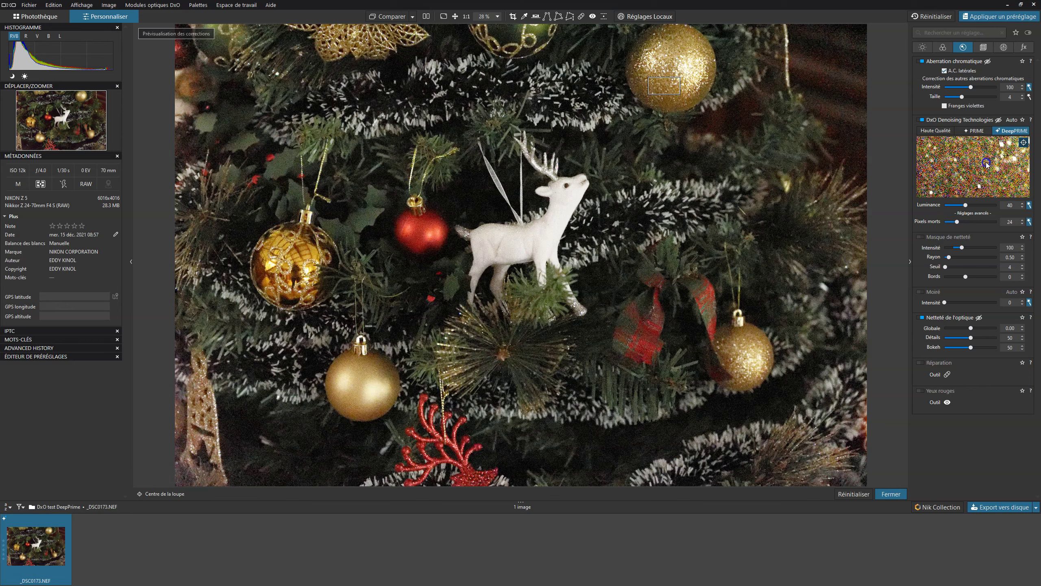
click(986, 162)
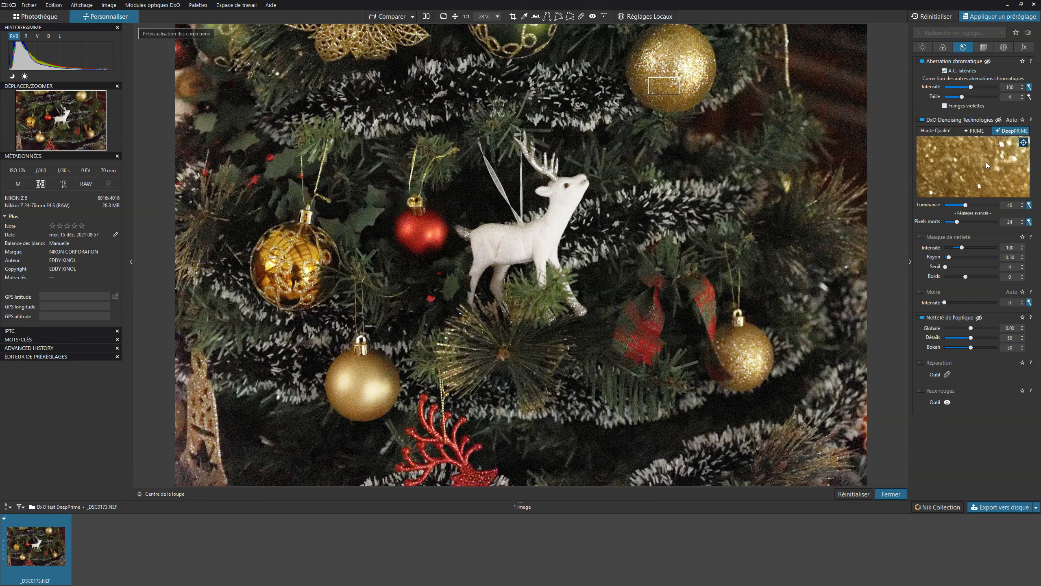
Preview DeepPRIME on two dark garland areas, then exit loupe mode to the whole photo.
click(566, 94)
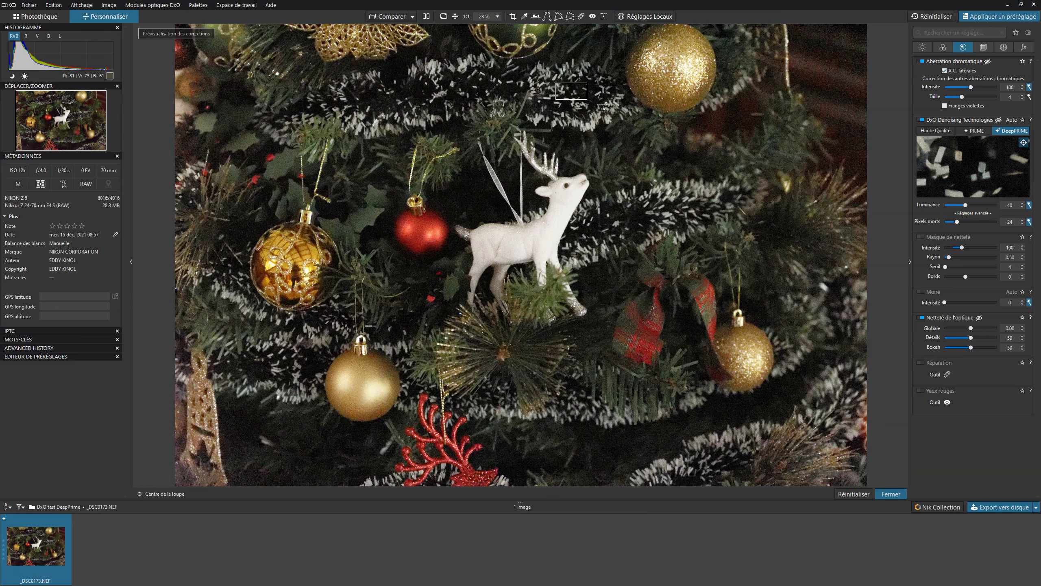
click(419, 99)
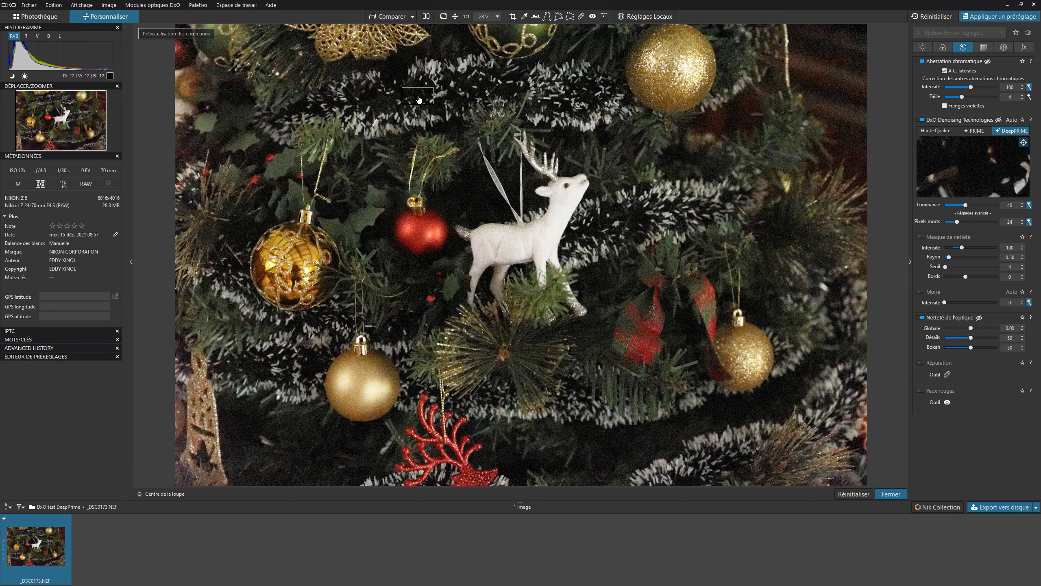
click(1024, 143)
click(1004, 168)
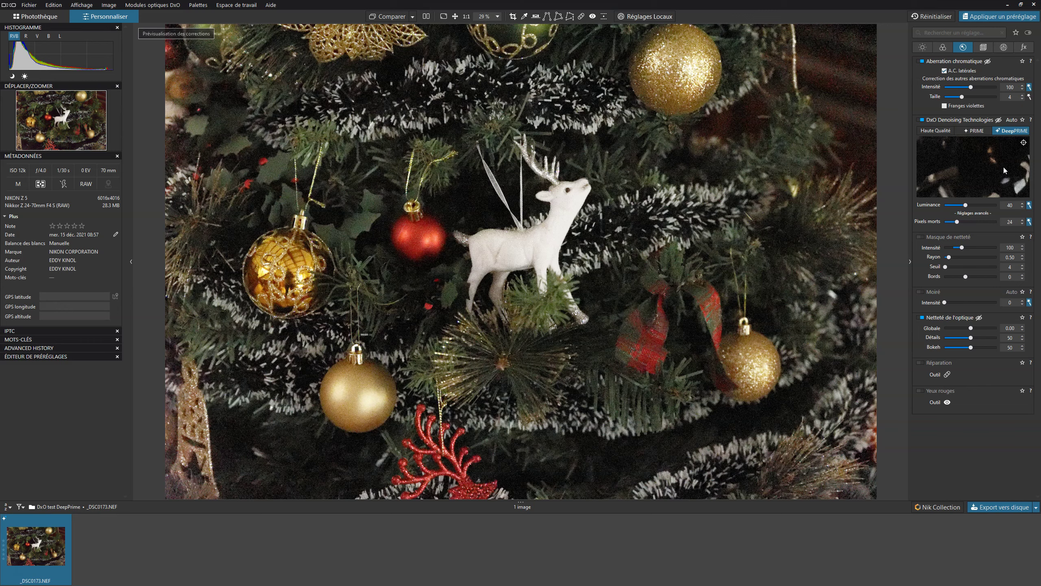
mouse_move(1003, 169)
mouse_down()
mouse_move(961, 196)
mouse_move(973, 165)
mouse_up()
drag(973, 166, 922, 211)
click(1023, 143)
click(521, 242)
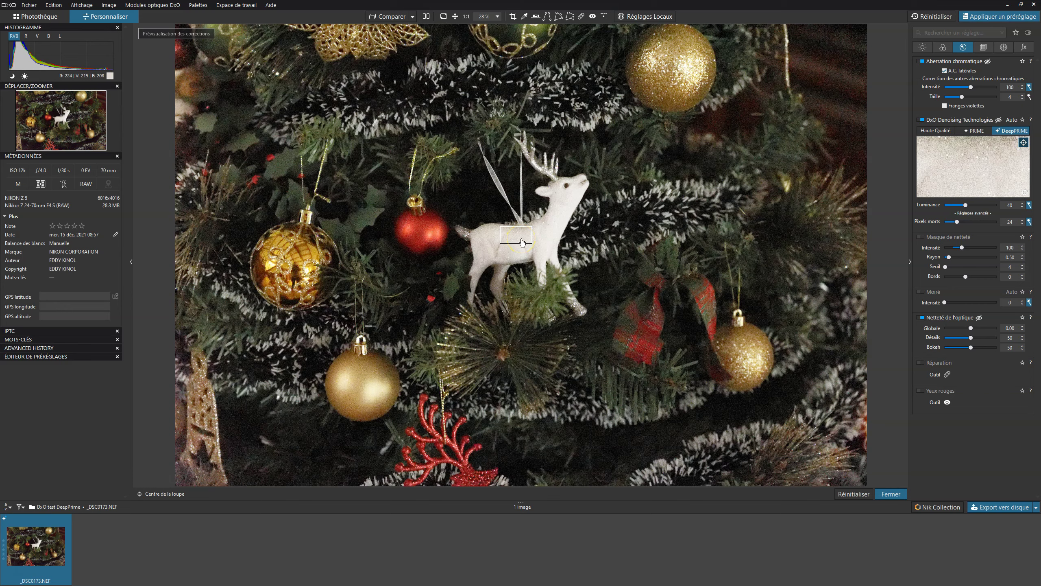
click(487, 249)
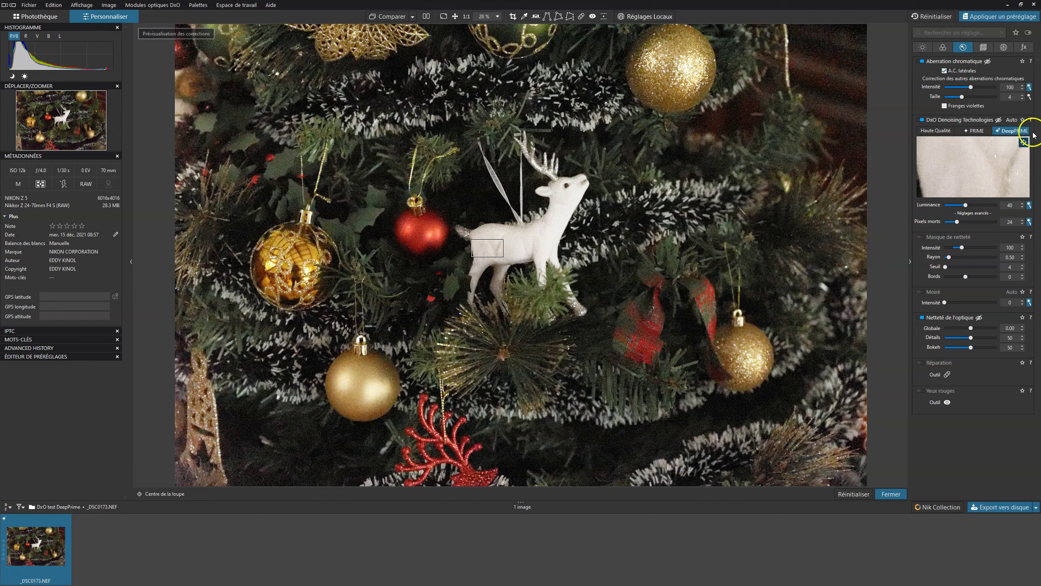
click(1024, 143)
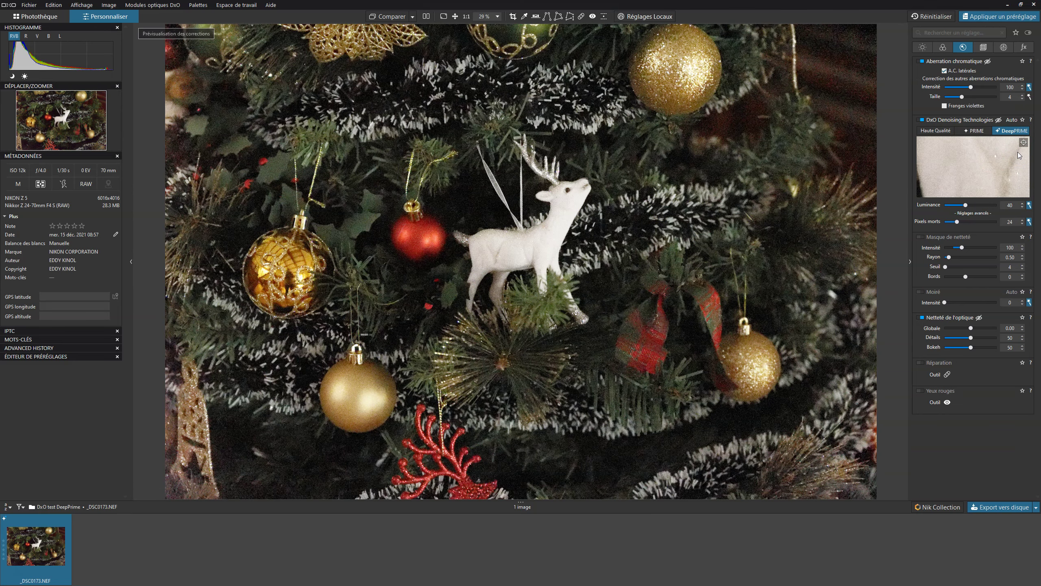
click(998, 509)
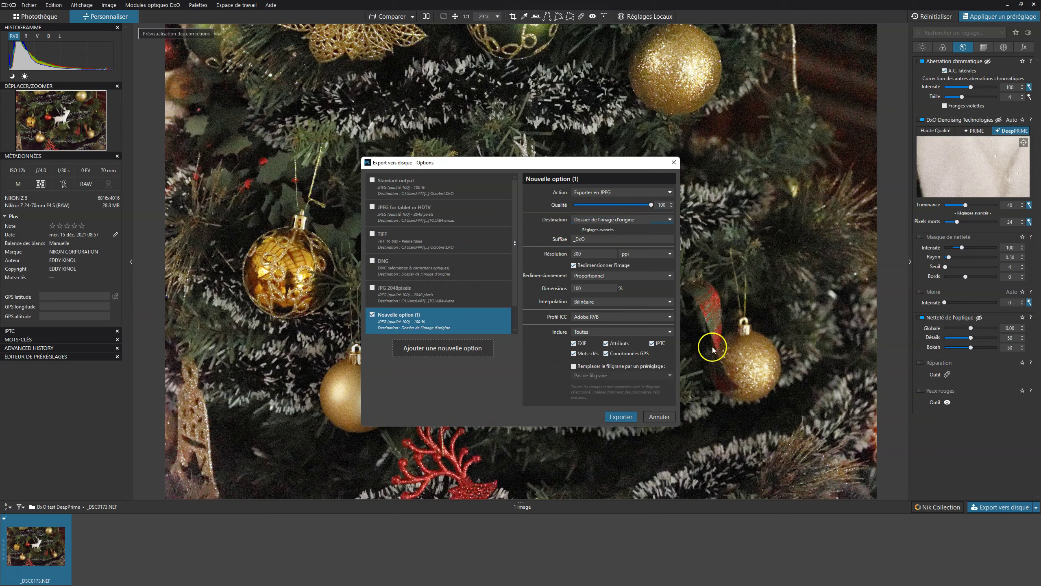
Export a quality-100 _DxO JPEG beside the RAW, check its status, then disable denoising.
click(620, 417)
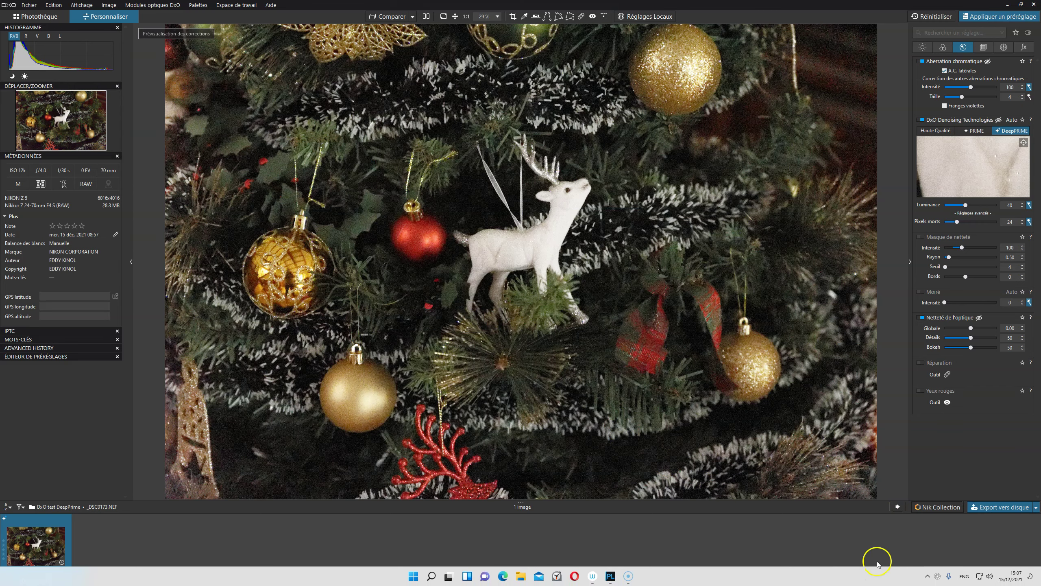
click(895, 523)
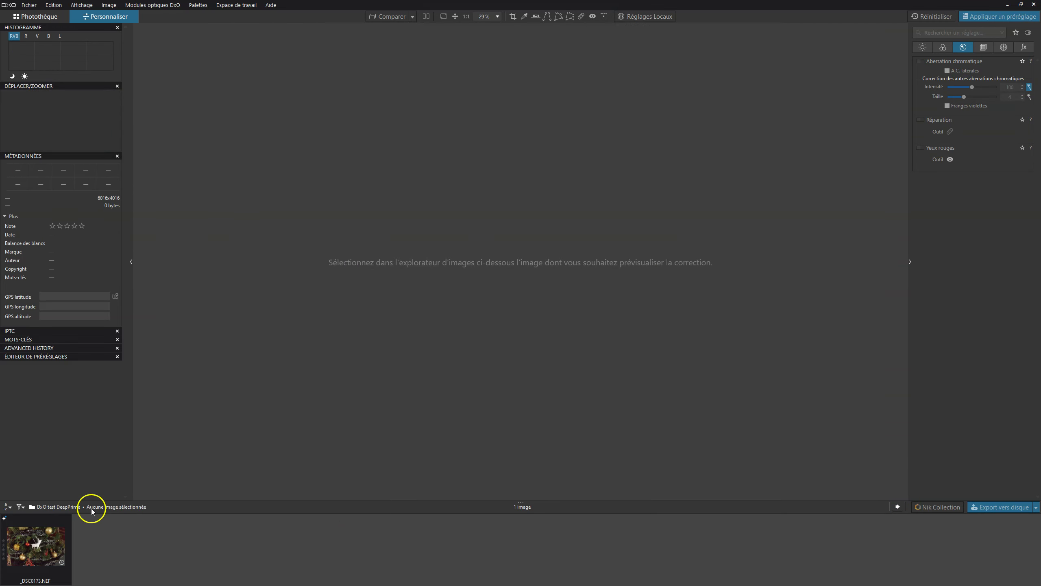
click(41, 543)
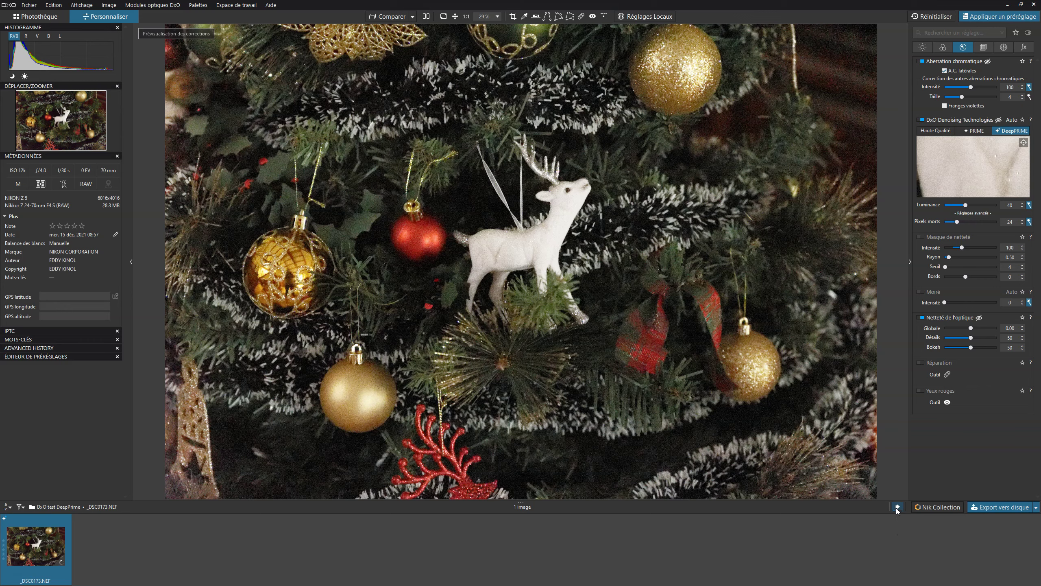
click(894, 508)
click(895, 507)
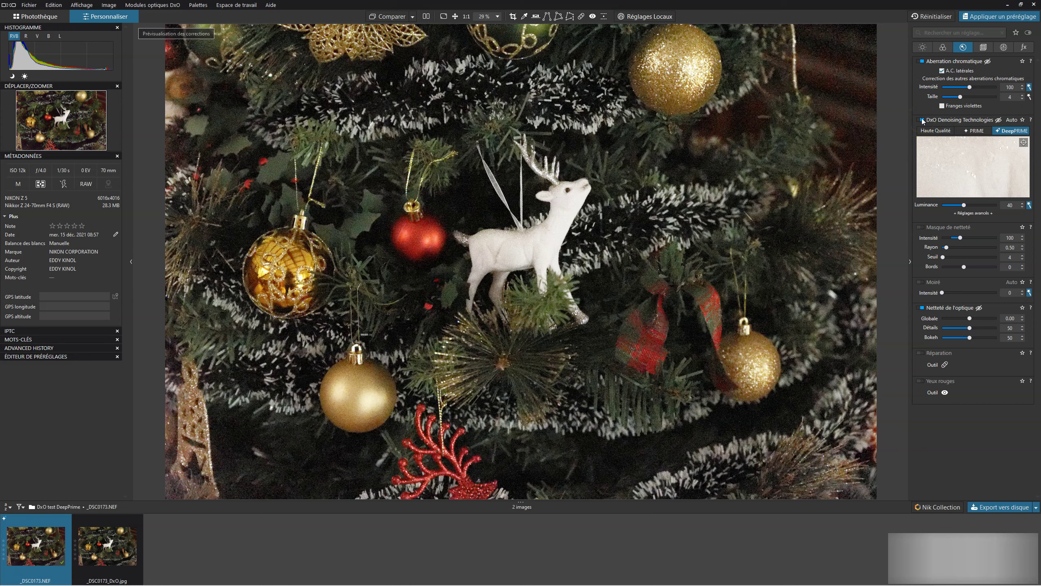
click(921, 119)
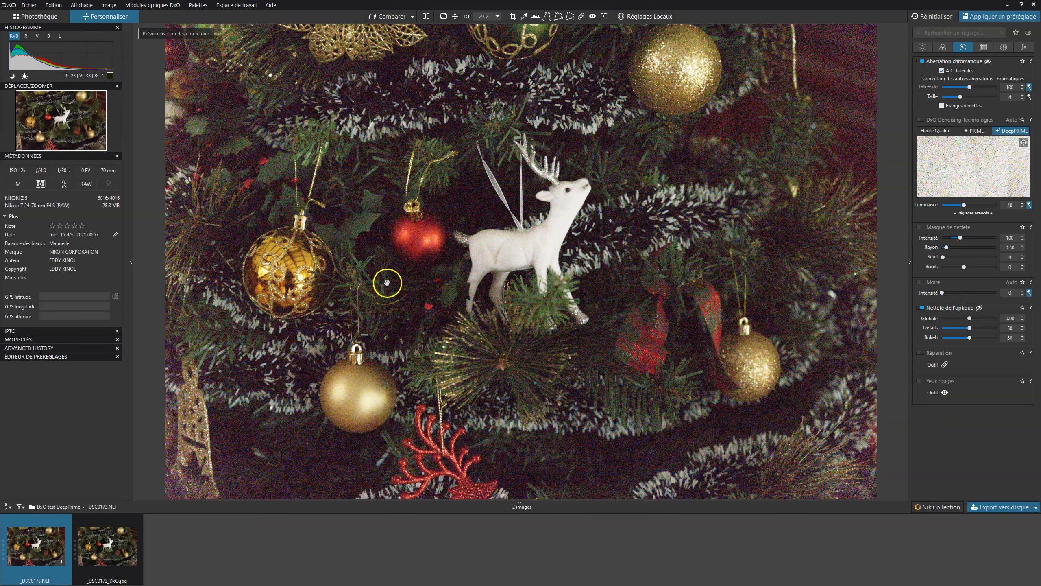
Confirm the +2.00 exposure in the Luminosité tab, then open _DSC0173_DxO.jpg.
click(923, 48)
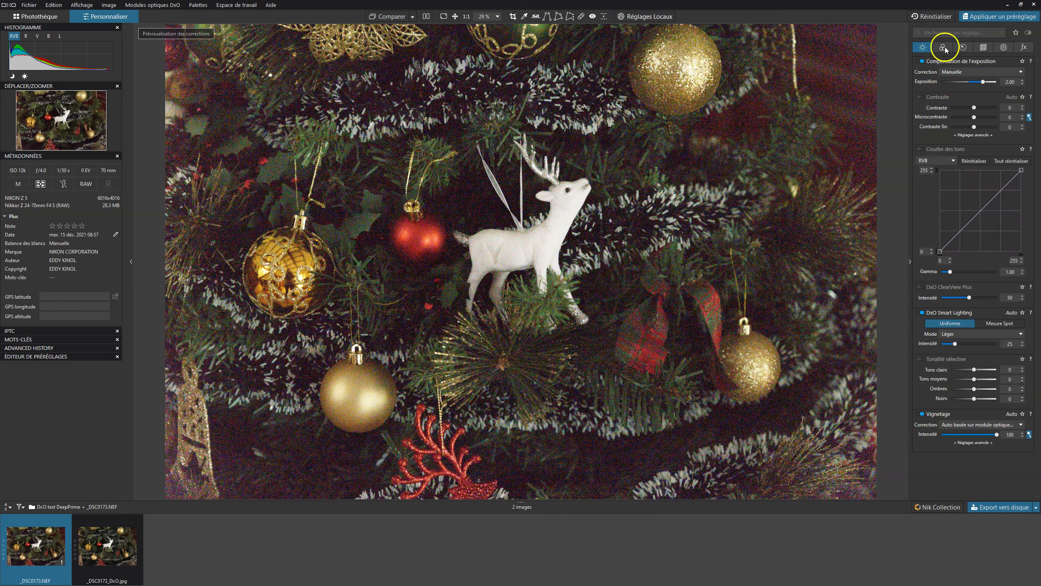
click(964, 48)
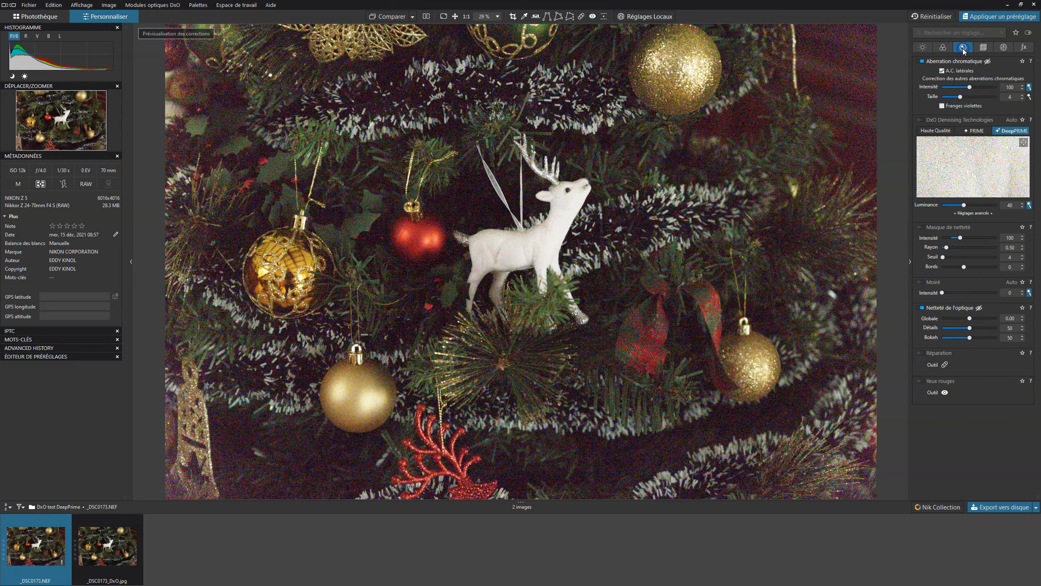
click(108, 555)
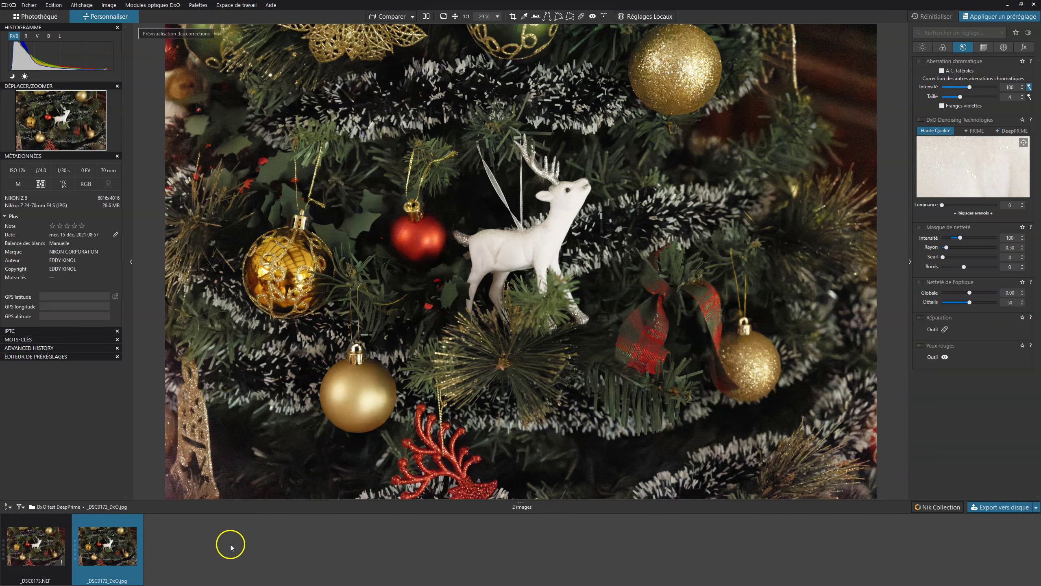
Inspect the JPEG at 100% around the deer's shoulder, red ornament, head and antlers.
click(541, 228)
drag(402, 316, 702, 255)
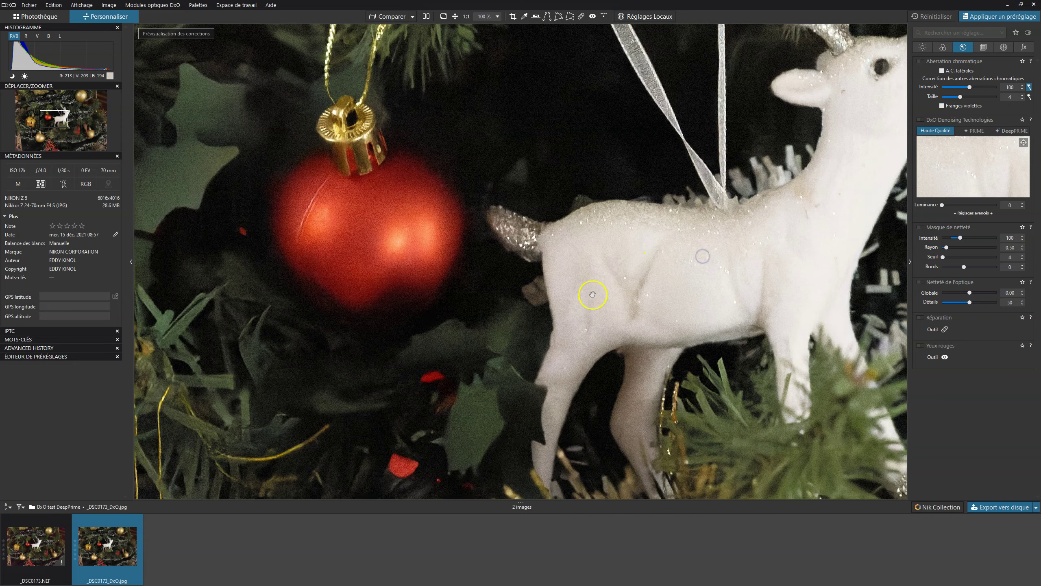
drag(379, 235, 604, 231)
drag(421, 184, 574, 326)
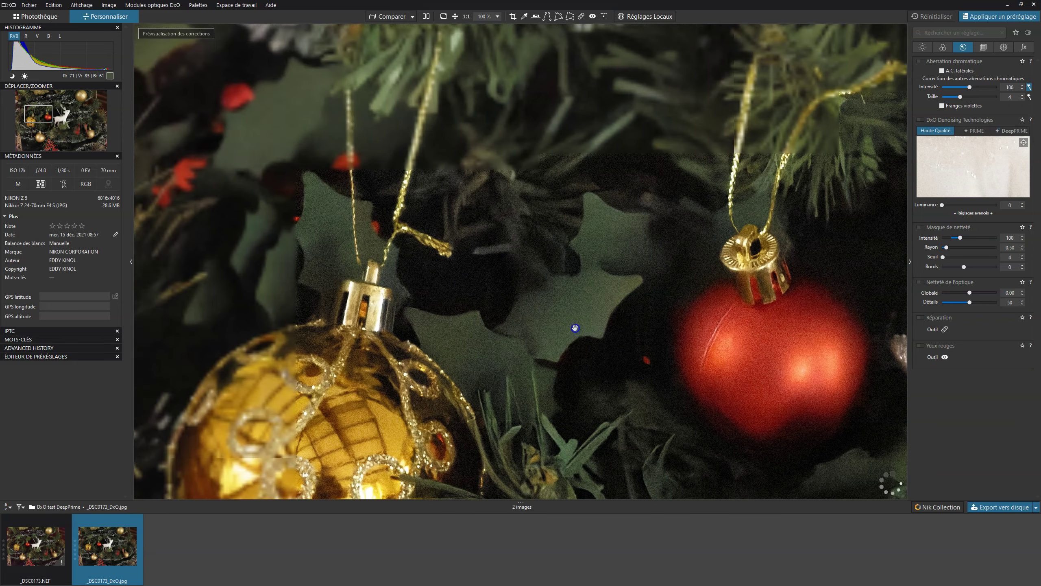
drag(670, 244, 476, 329)
click(575, 305)
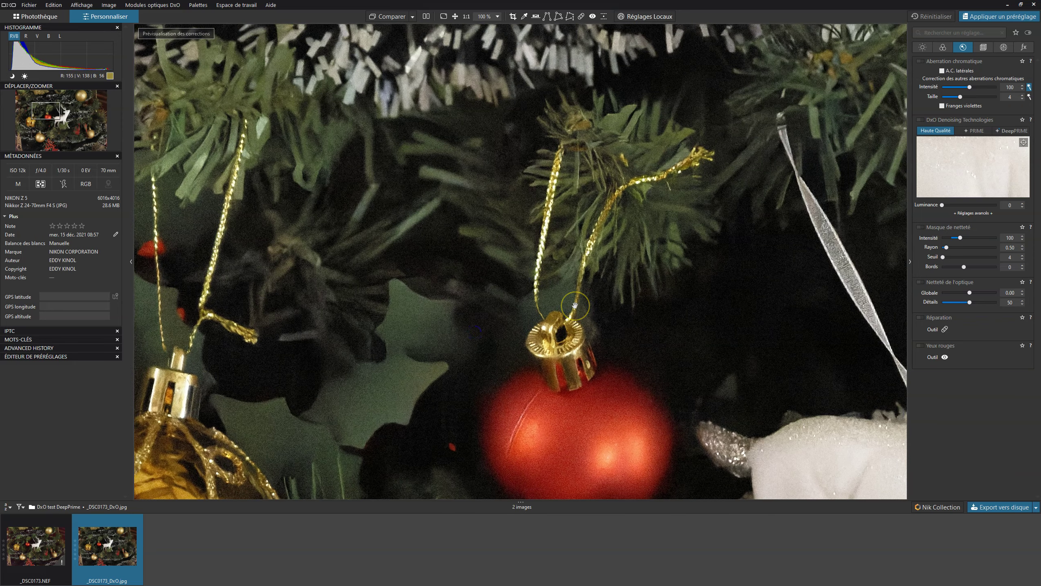
drag(660, 325, 348, 246)
click(619, 267)
drag(619, 267, 405, 339)
drag(665, 242, 941, 213)
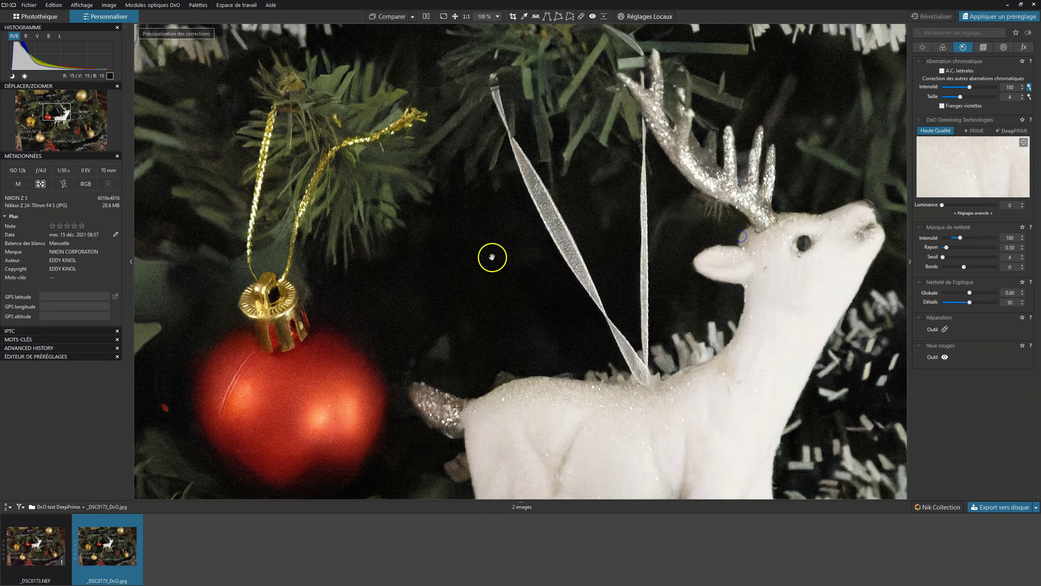
Compare the noisy RAW with _DSC0173_DxO.jpg at 100% around the baubles, then fit the RAW.
click(39, 539)
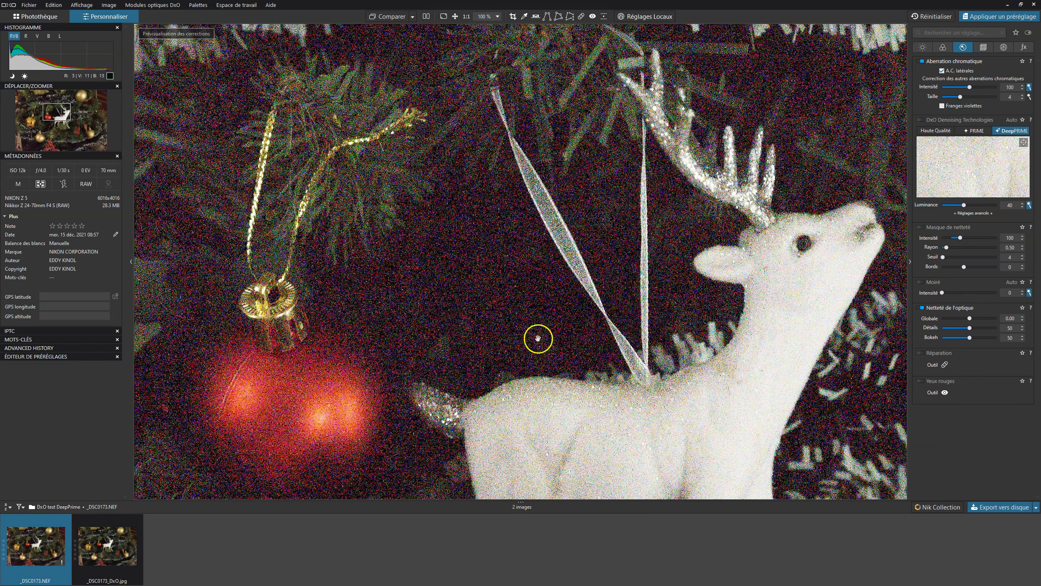
drag(429, 331, 655, 304)
drag(375, 357, 483, 91)
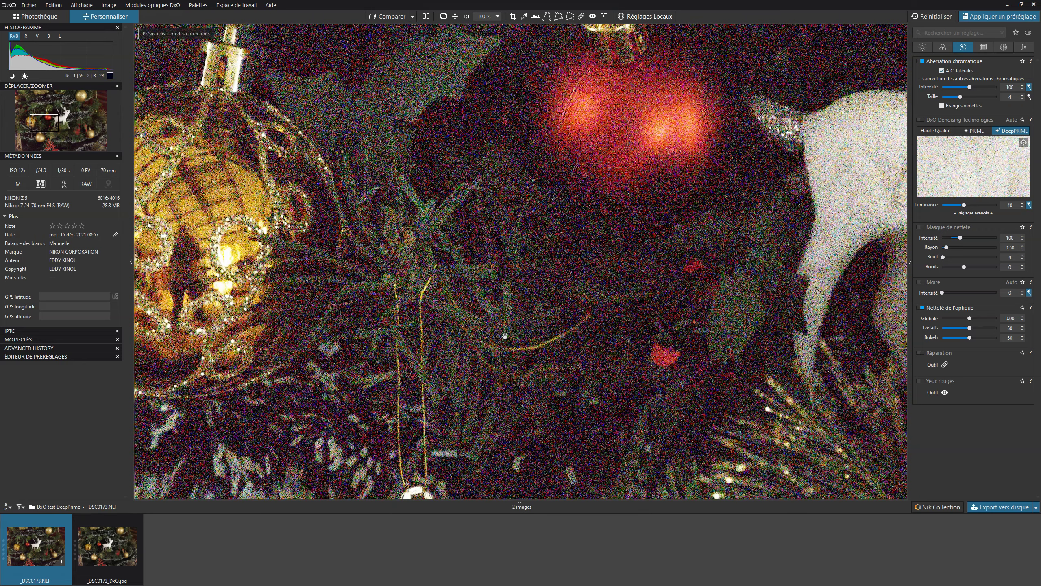
click(109, 556)
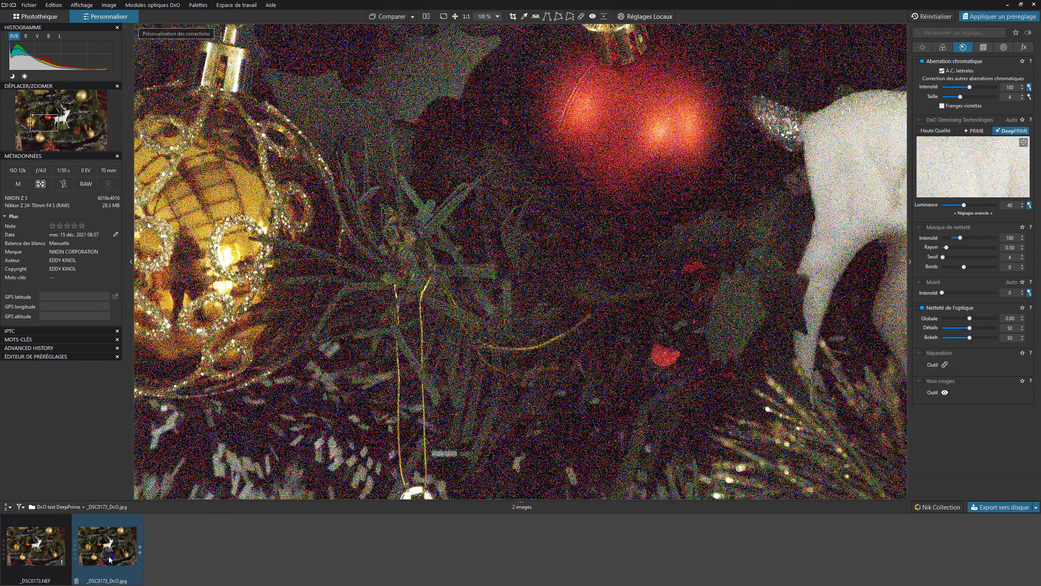
click(41, 545)
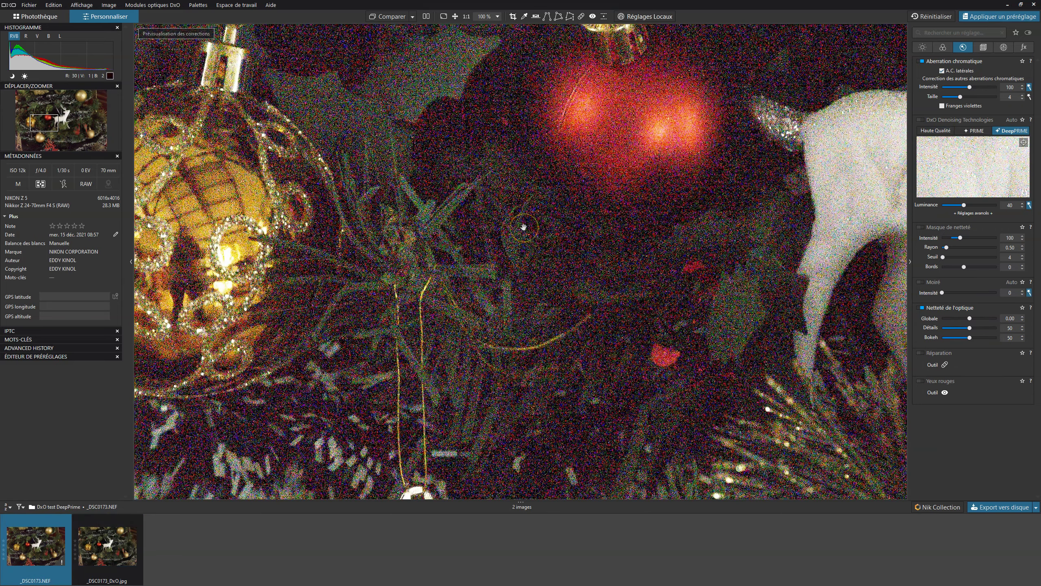
click(523, 227)
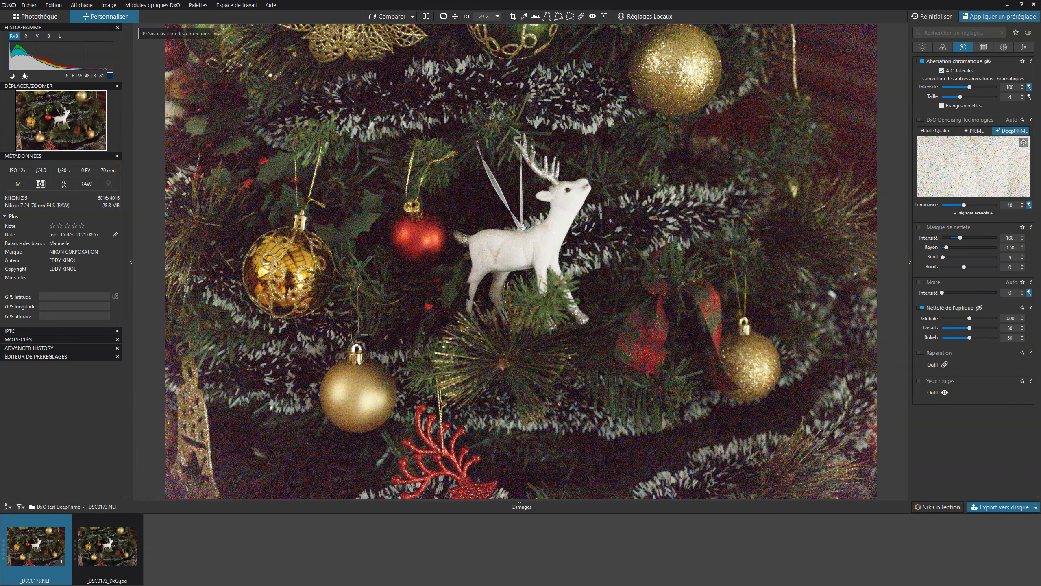
Set _DSC0173_DxO.jpg as the Comparer reference and flip between it and the noisy preview.
click(412, 17)
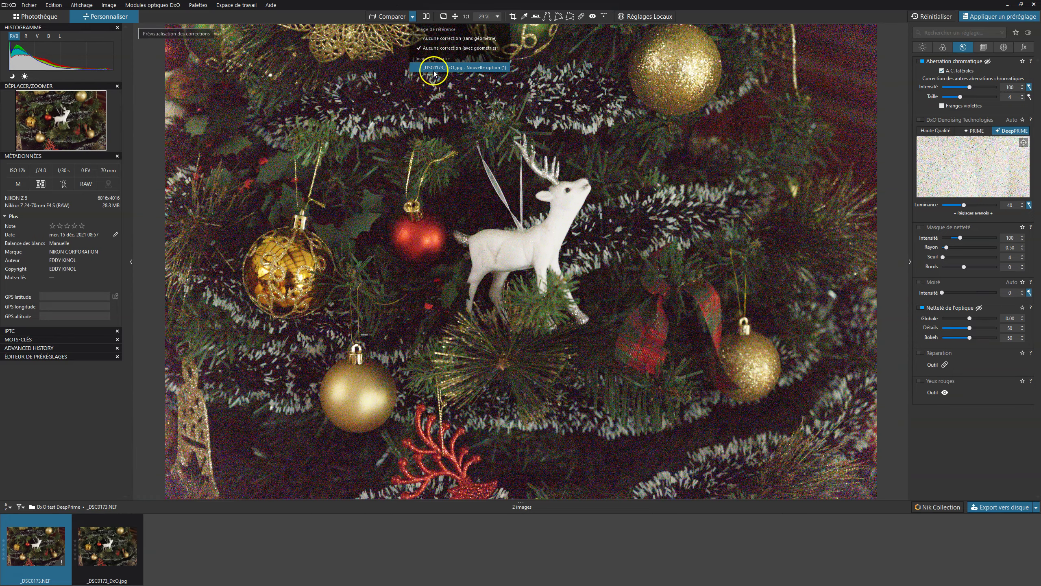
click(434, 68)
click(386, 17)
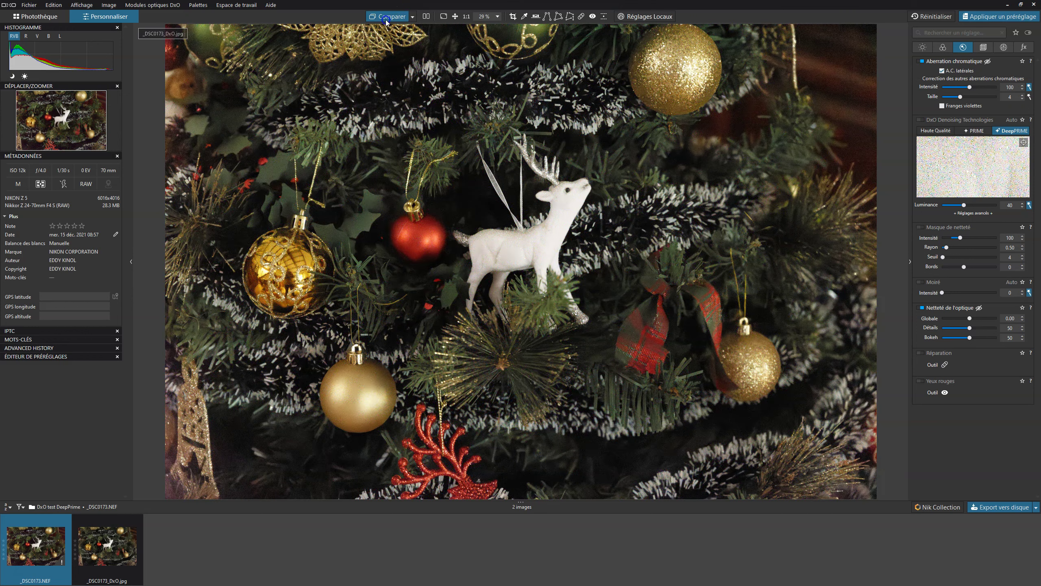
click(386, 17)
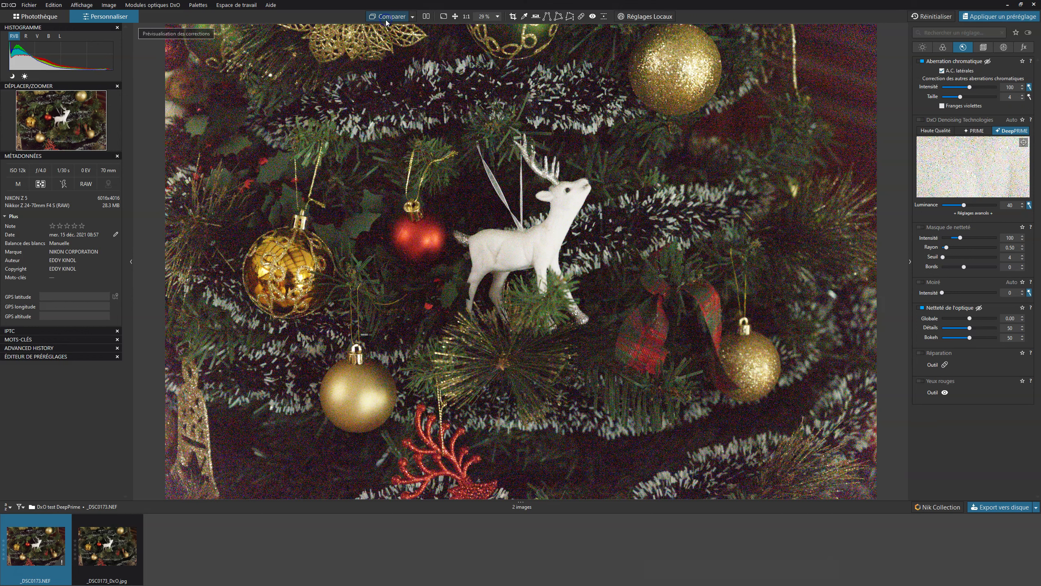
click(412, 16)
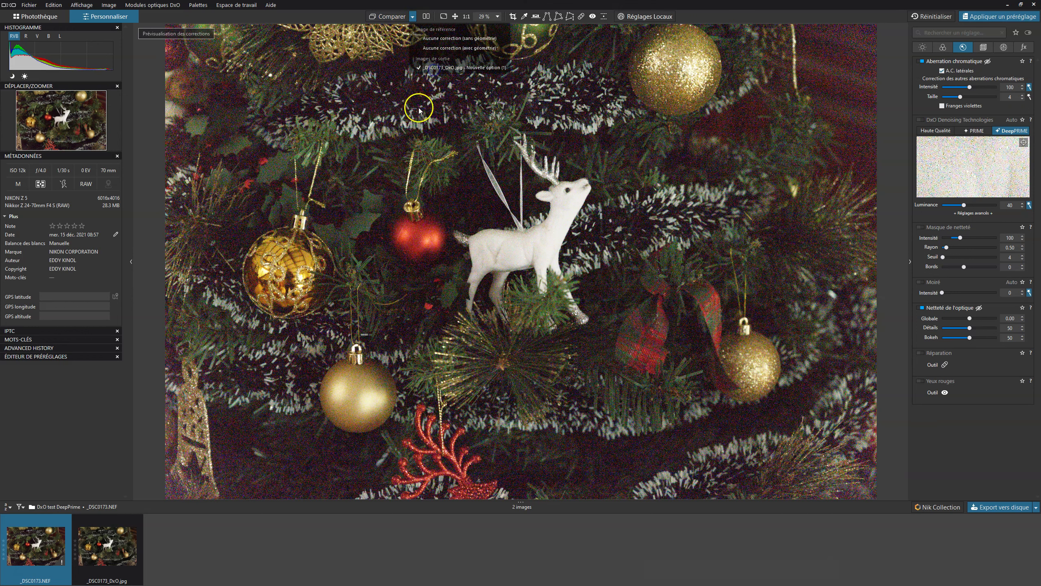
click(434, 68)
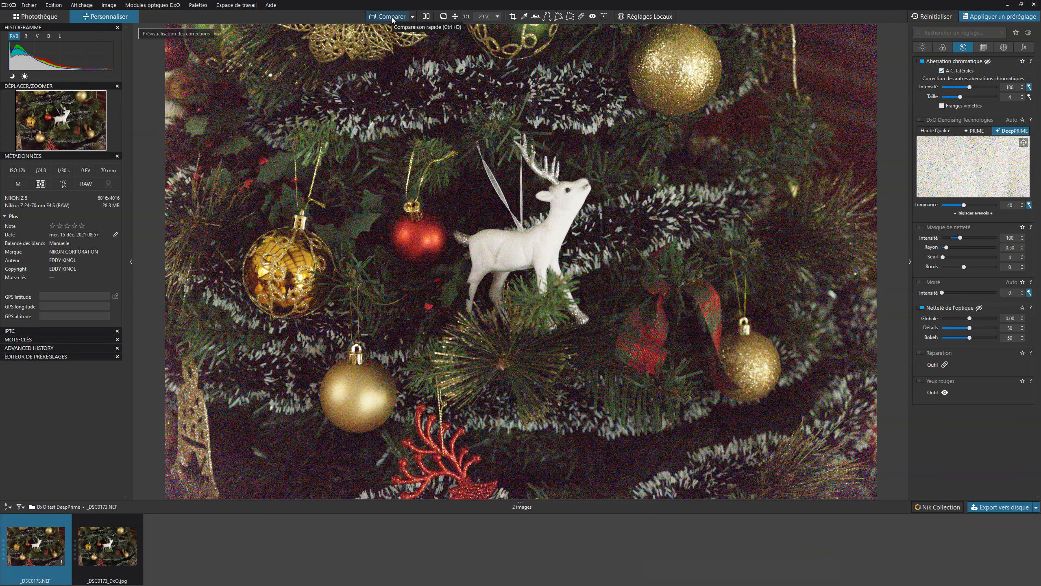
click(393, 17)
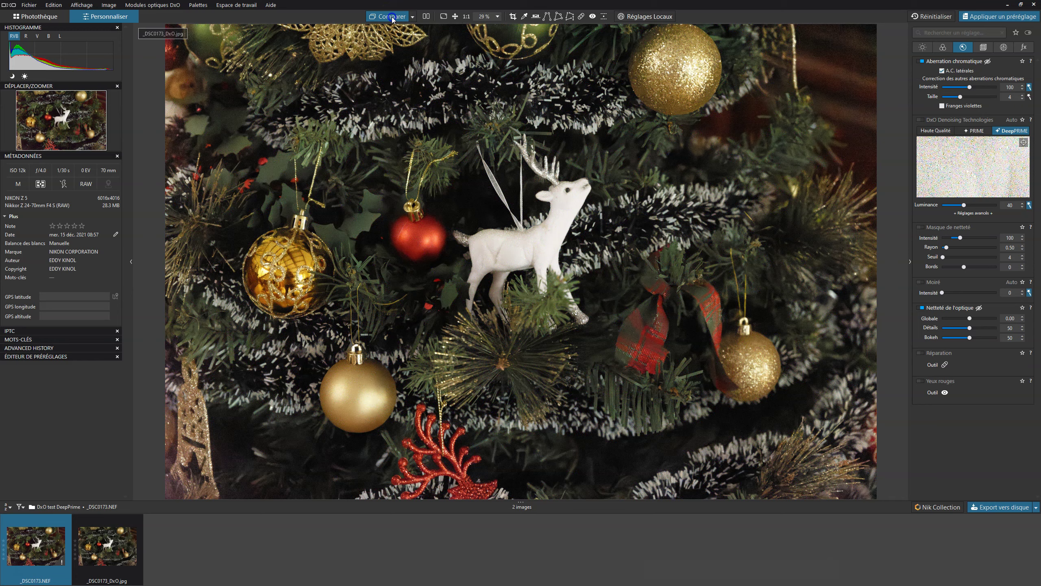
click(392, 17)
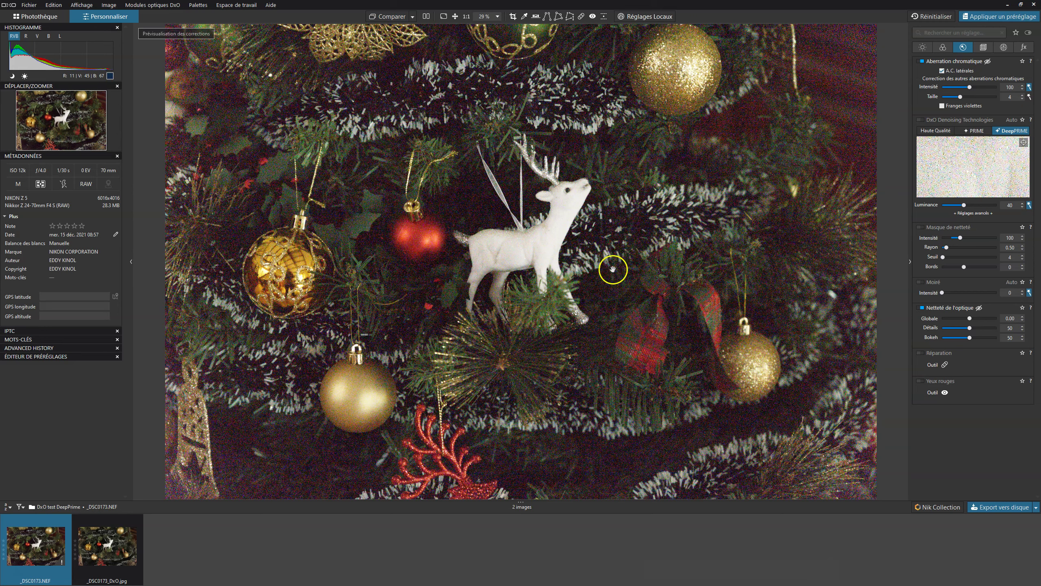
click(399, 19)
Compare the deer at 100% between the noisy preview and the denoised JPEG.
click(399, 19)
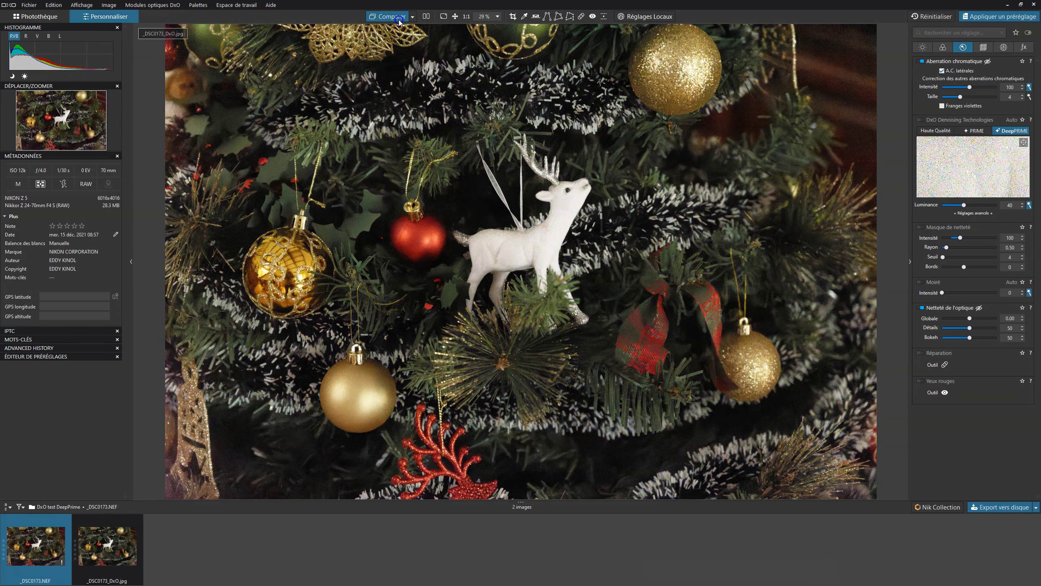
click(594, 197)
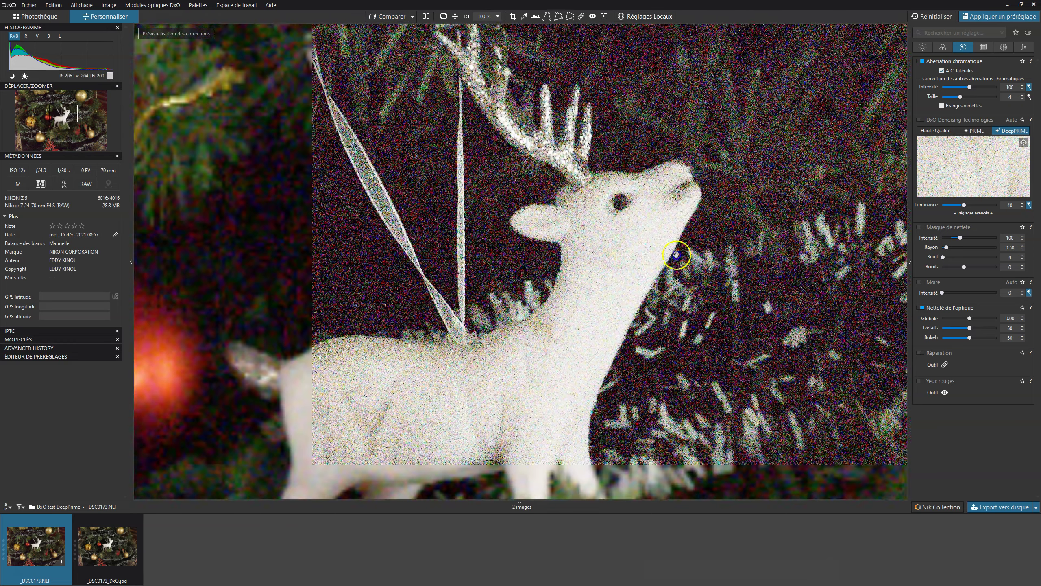
drag(484, 292, 732, 236)
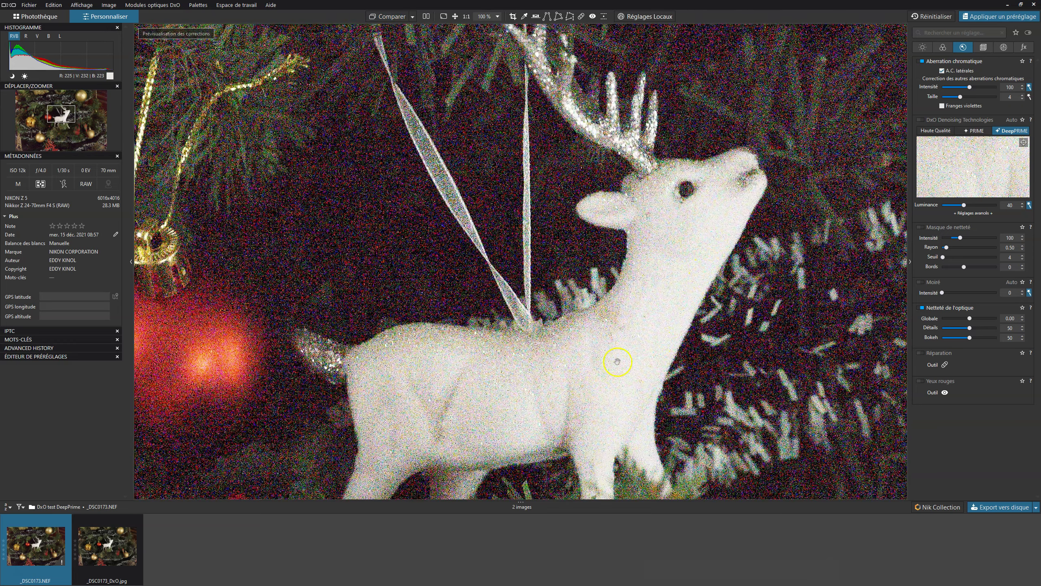
drag(616, 360, 589, 277)
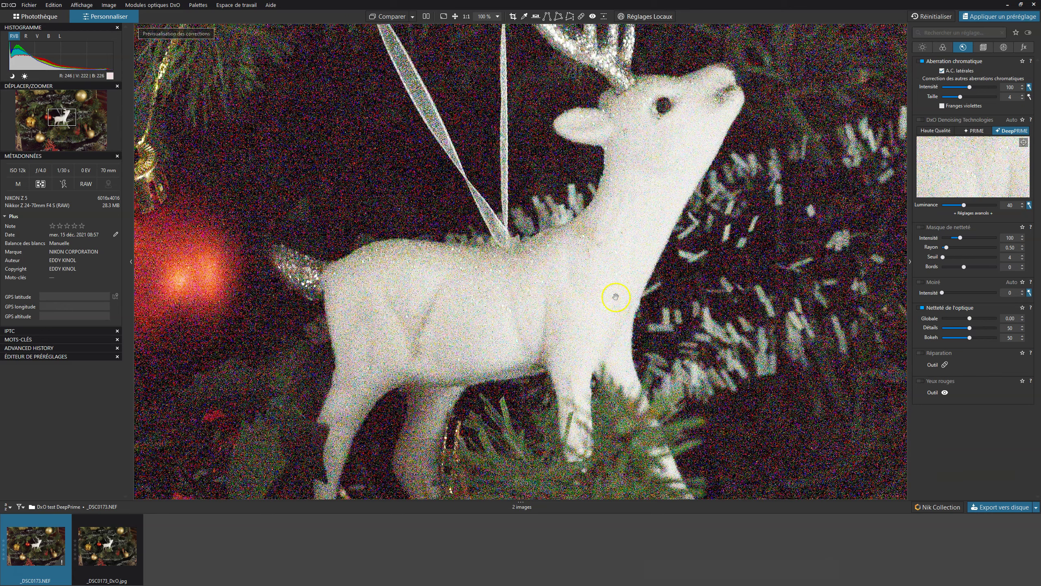
click(382, 18)
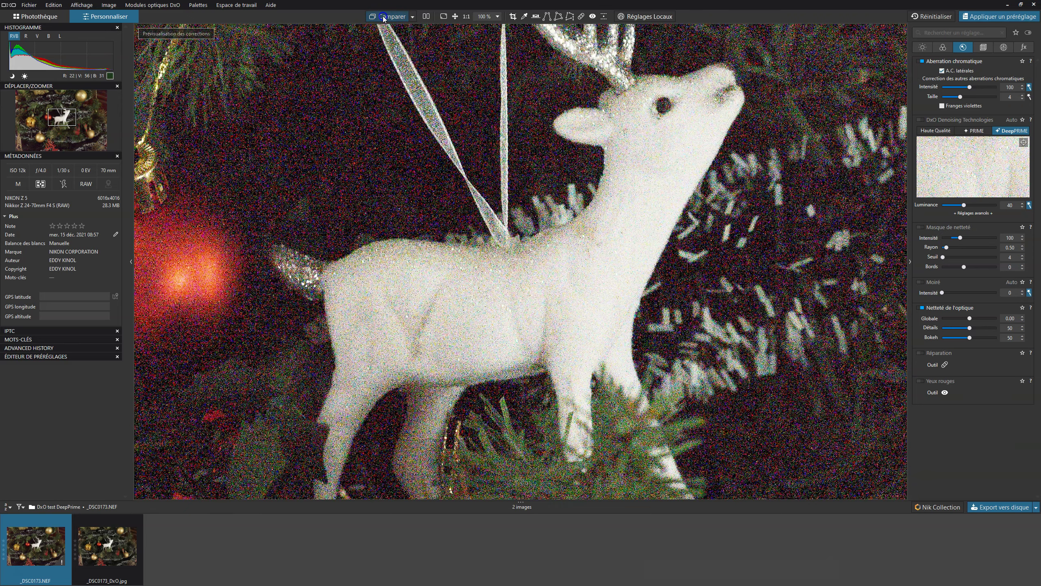
Compare the red and gold ornaments with the JPEG, then fit the whole photo.
drag(321, 109, 514, 318)
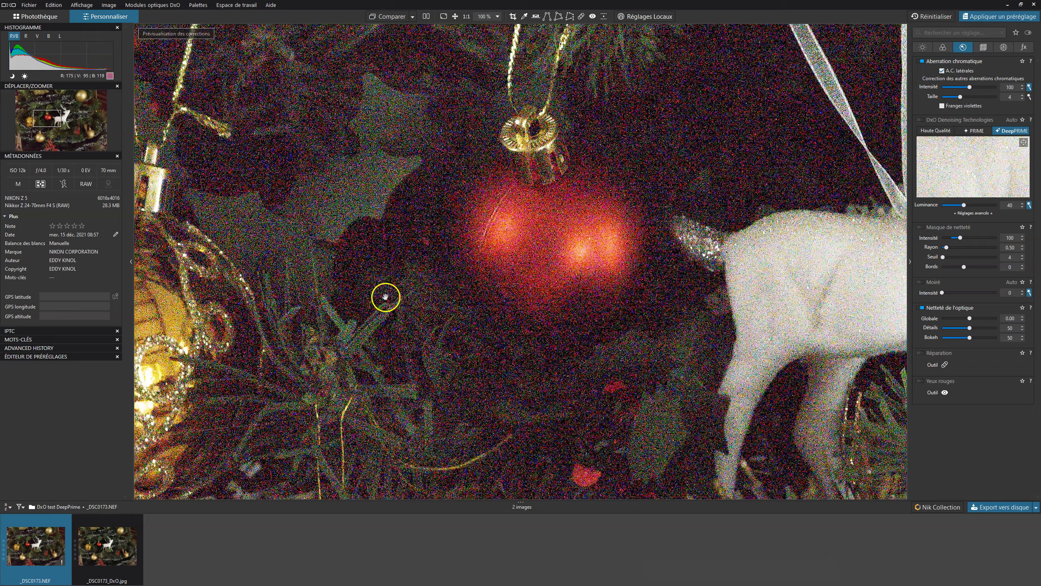
drag(381, 242, 685, 212)
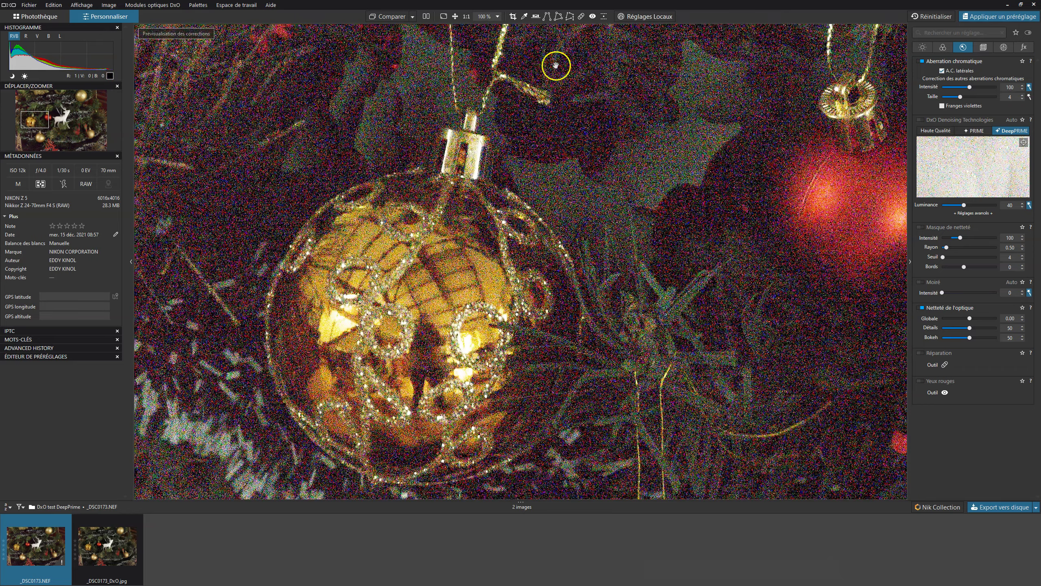
click(395, 18)
key(ctrl+0)
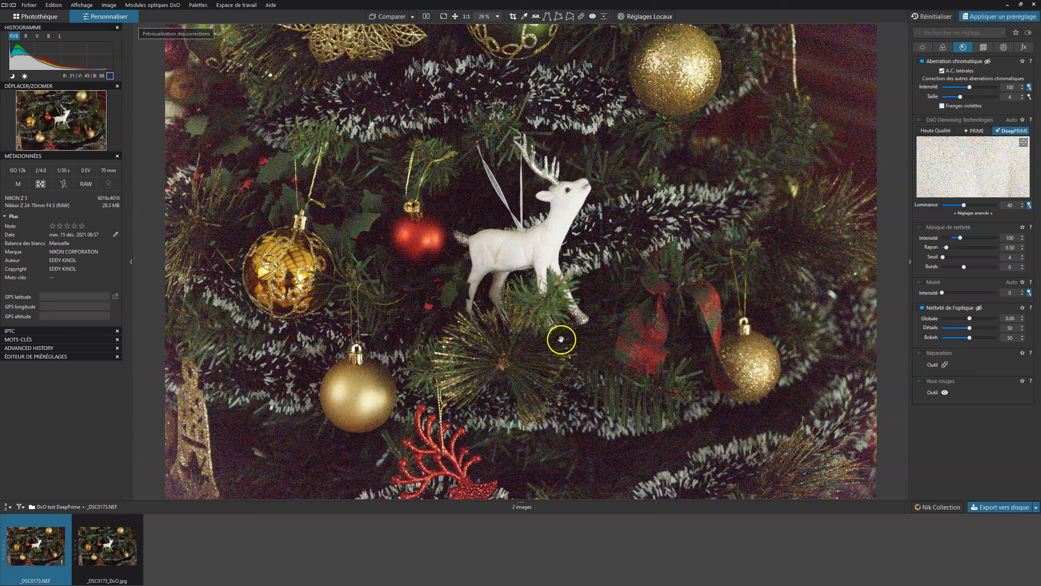
click(390, 18)
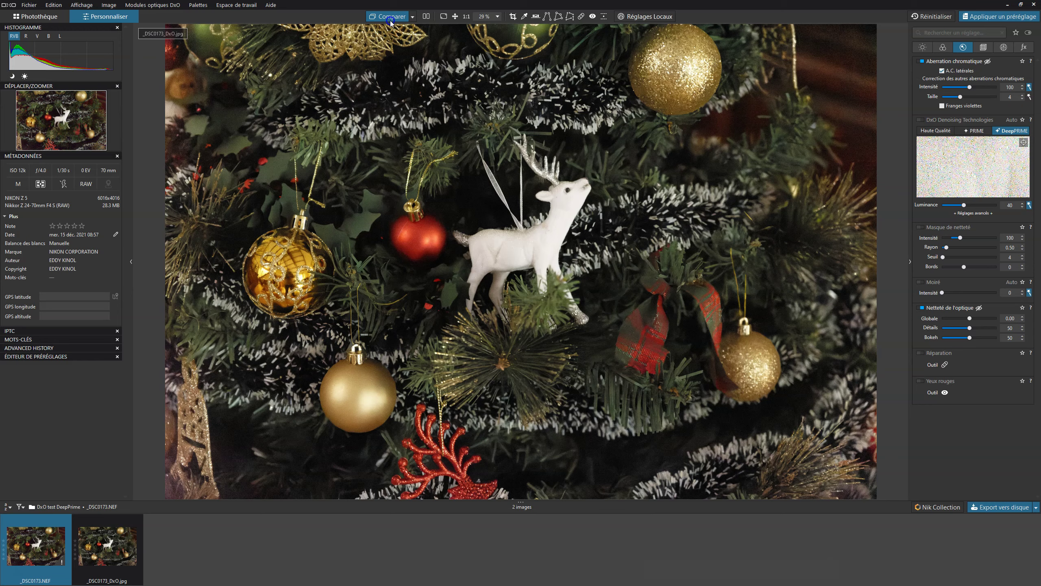
click(390, 18)
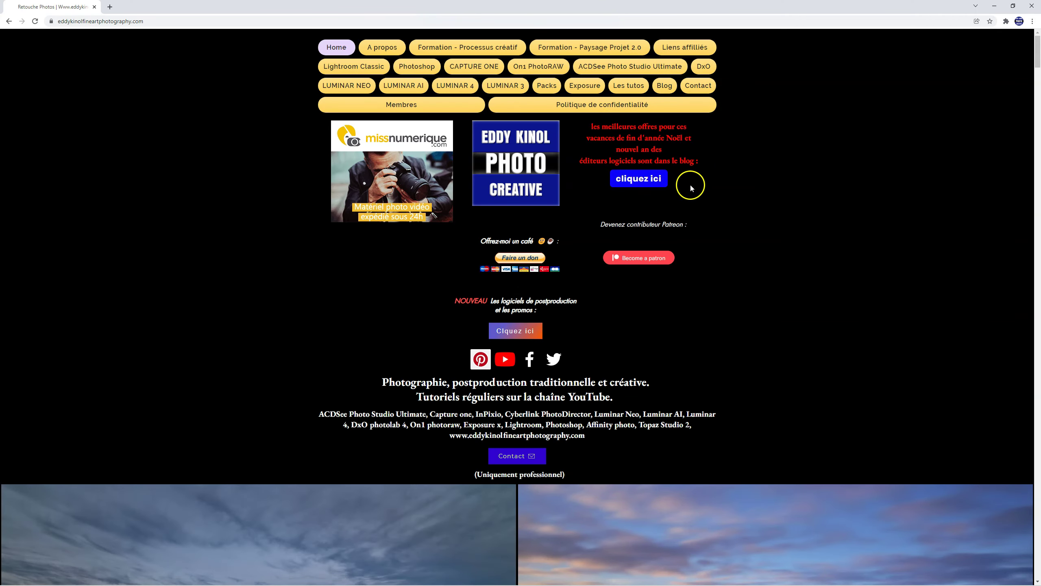
Open the site's blog of holiday software deals via 'cliquez ici' and browse it.
click(634, 180)
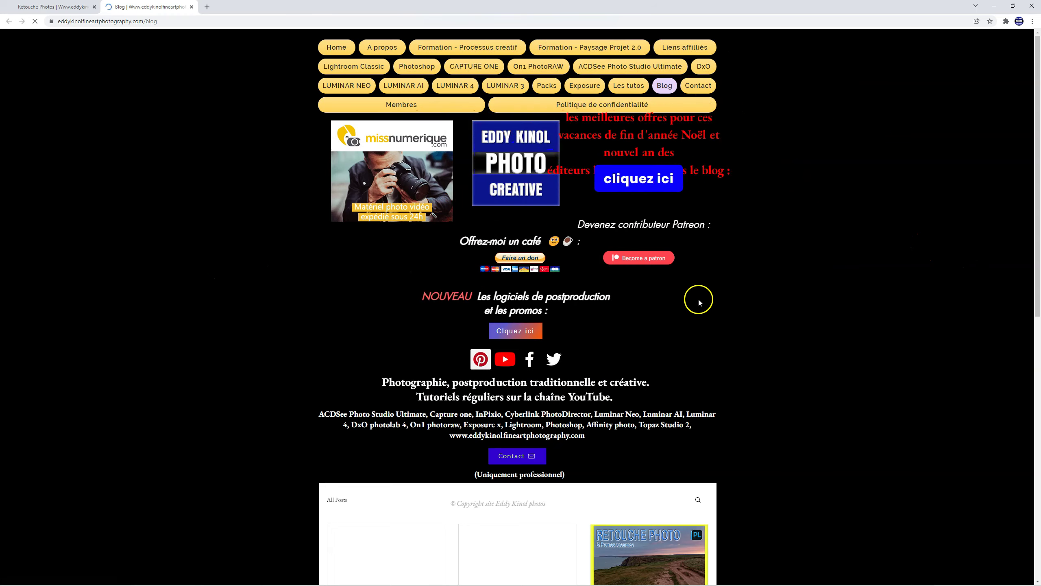
scroll(699, 303, down, 3)
scroll(765, 348, down, 2)
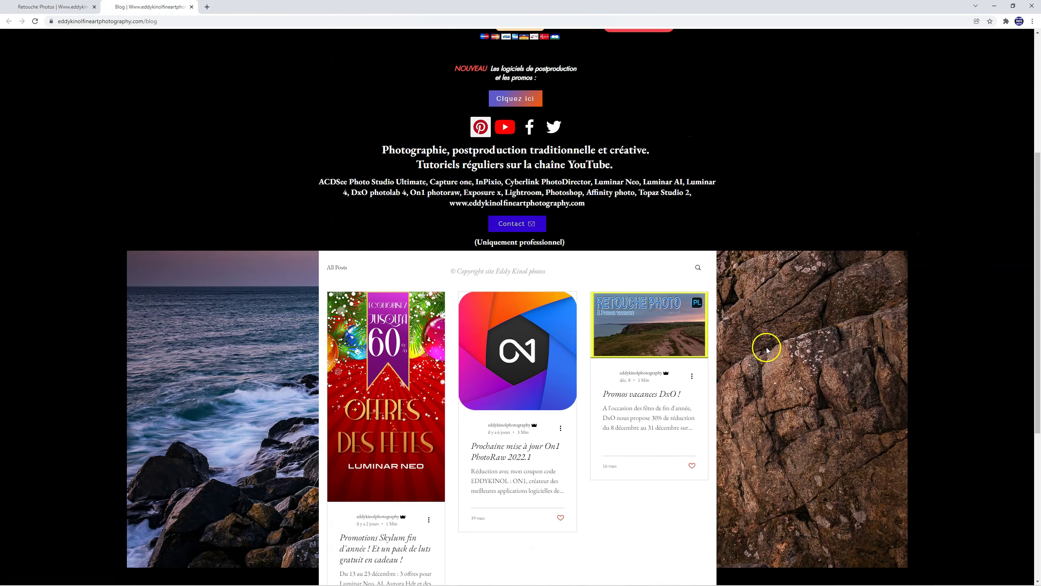
scroll(762, 353, down, 3)
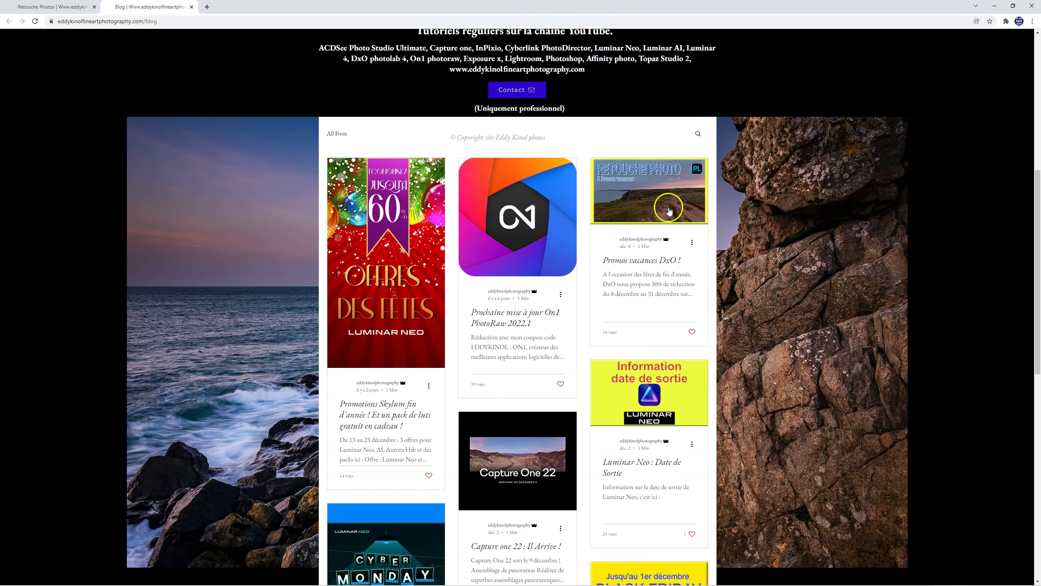
Read the 'Promos vacances DxO !' post, then return to the site's home page.
click(652, 198)
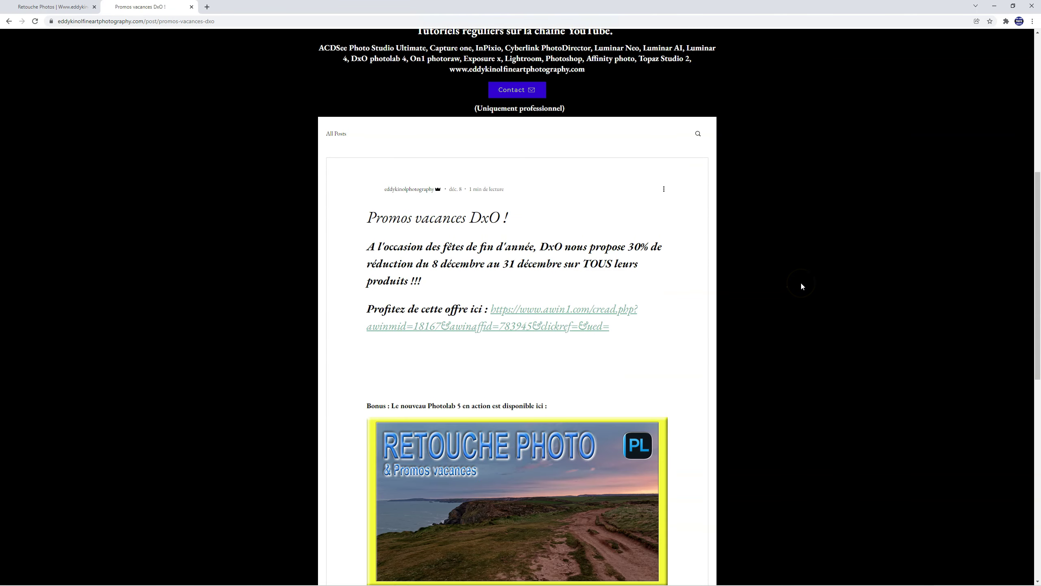
scroll(651, 319, down, 4)
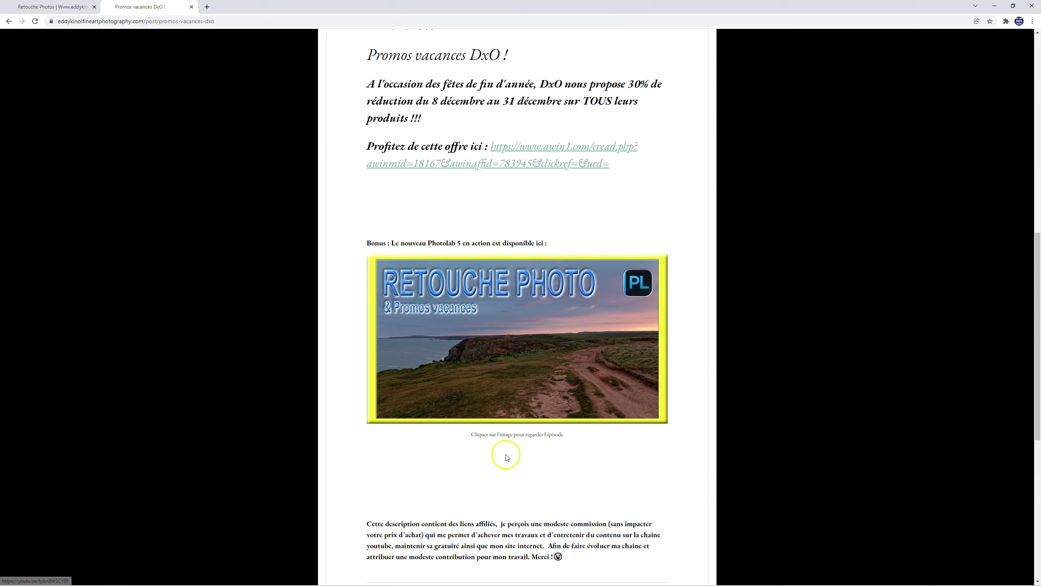
mouse_move(517, 338)
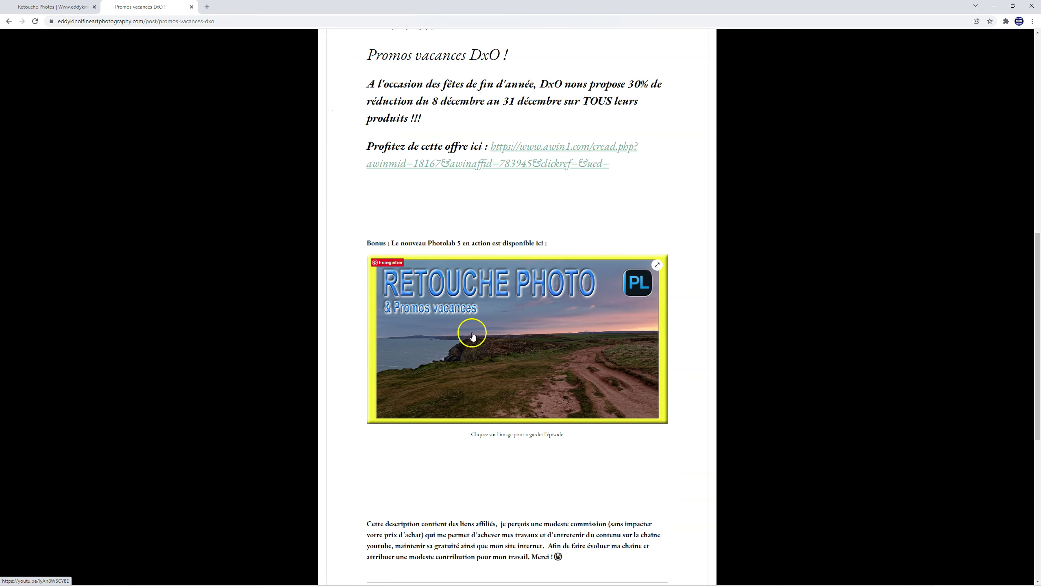
key(alt+Left)
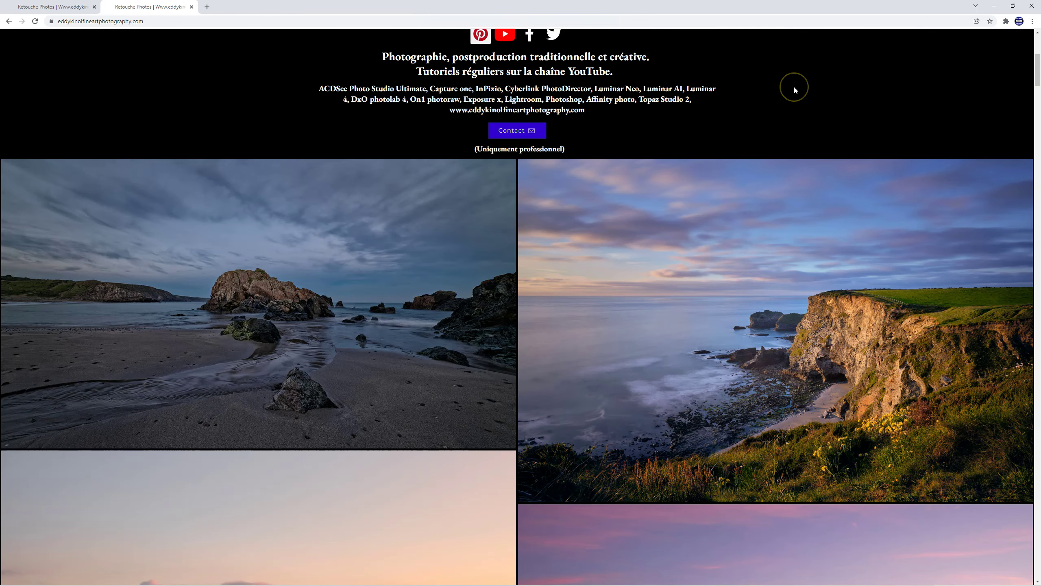